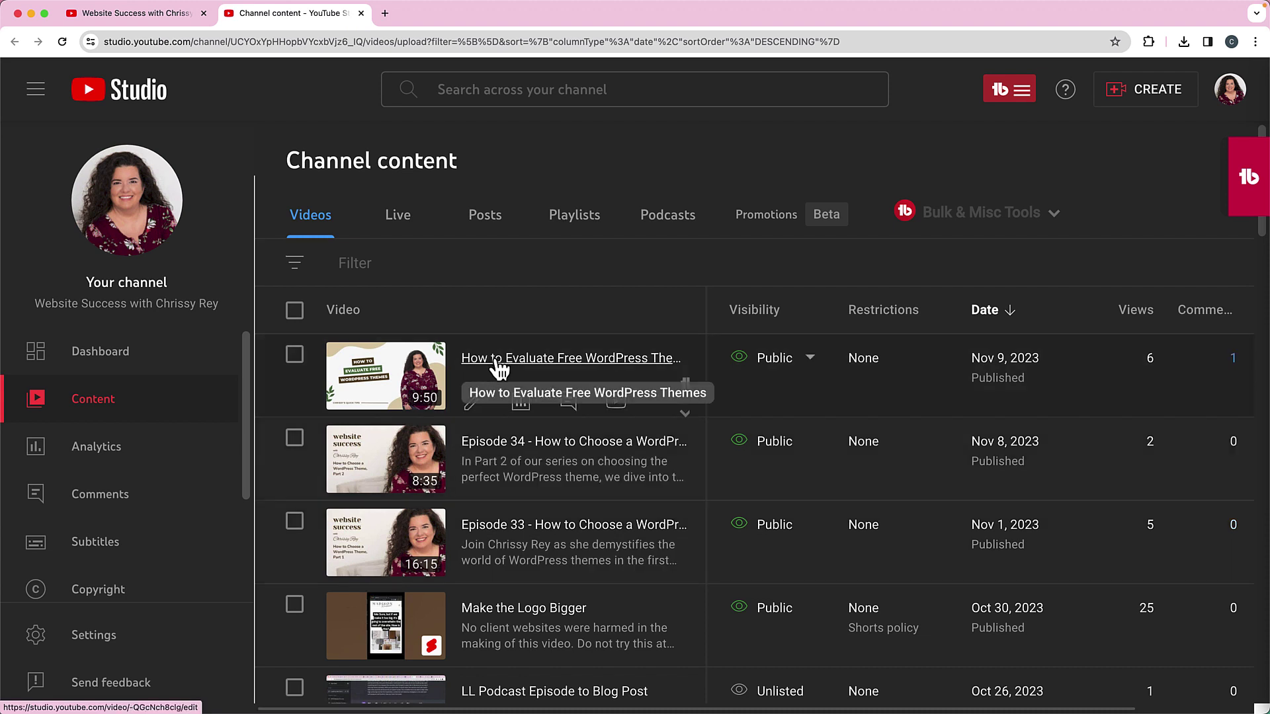
Open the How to Evaluate Free WordPress Themes video's details and go to its Subtitles page.
click(474, 403)
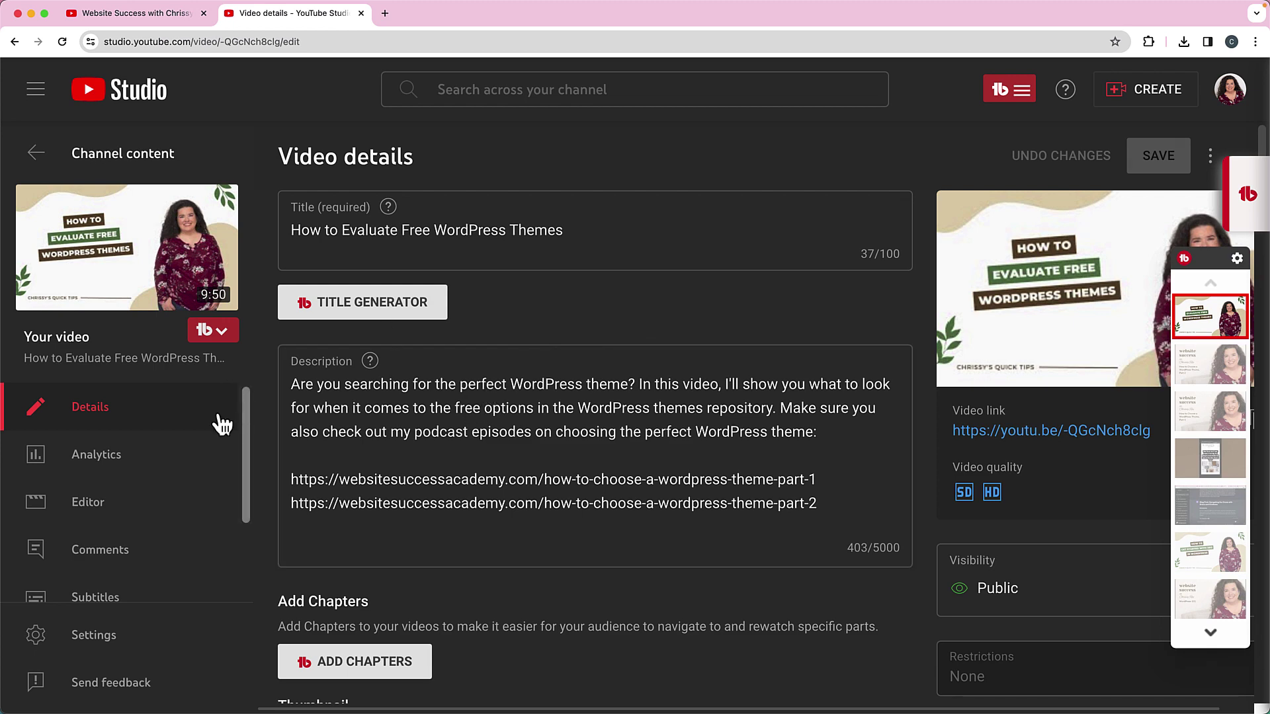
scroll(139, 513, down, 2)
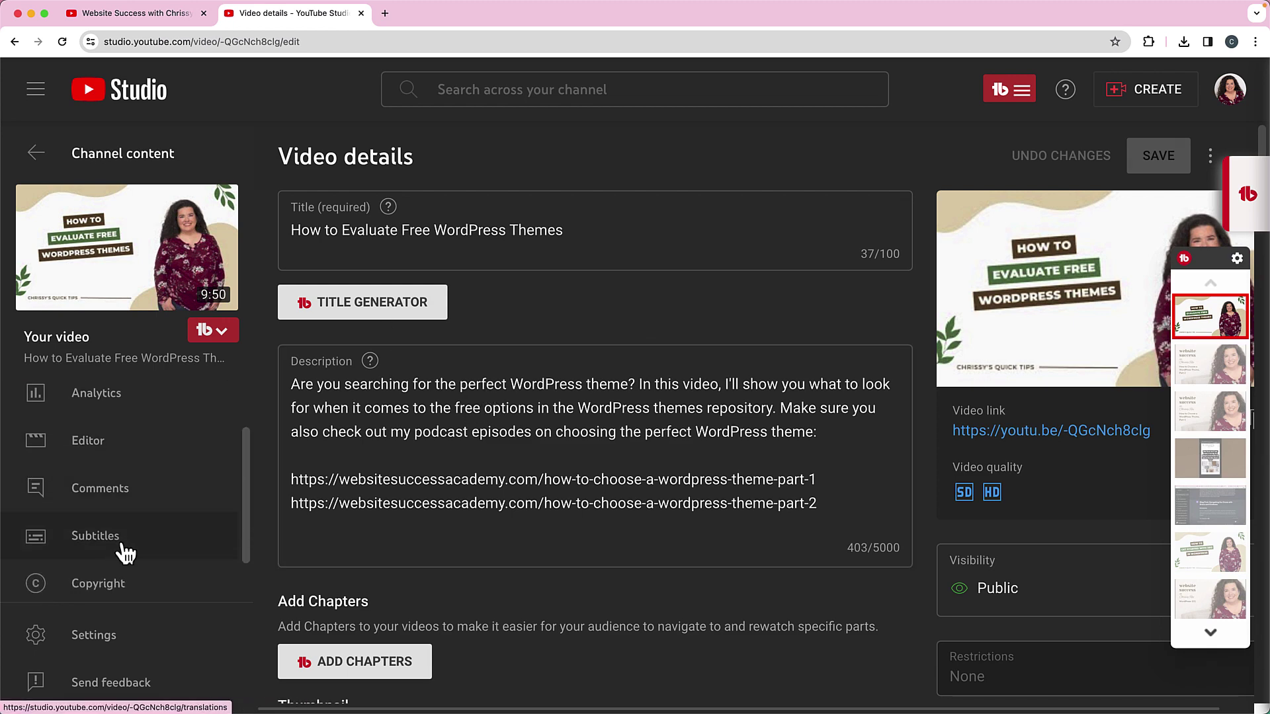
click(99, 540)
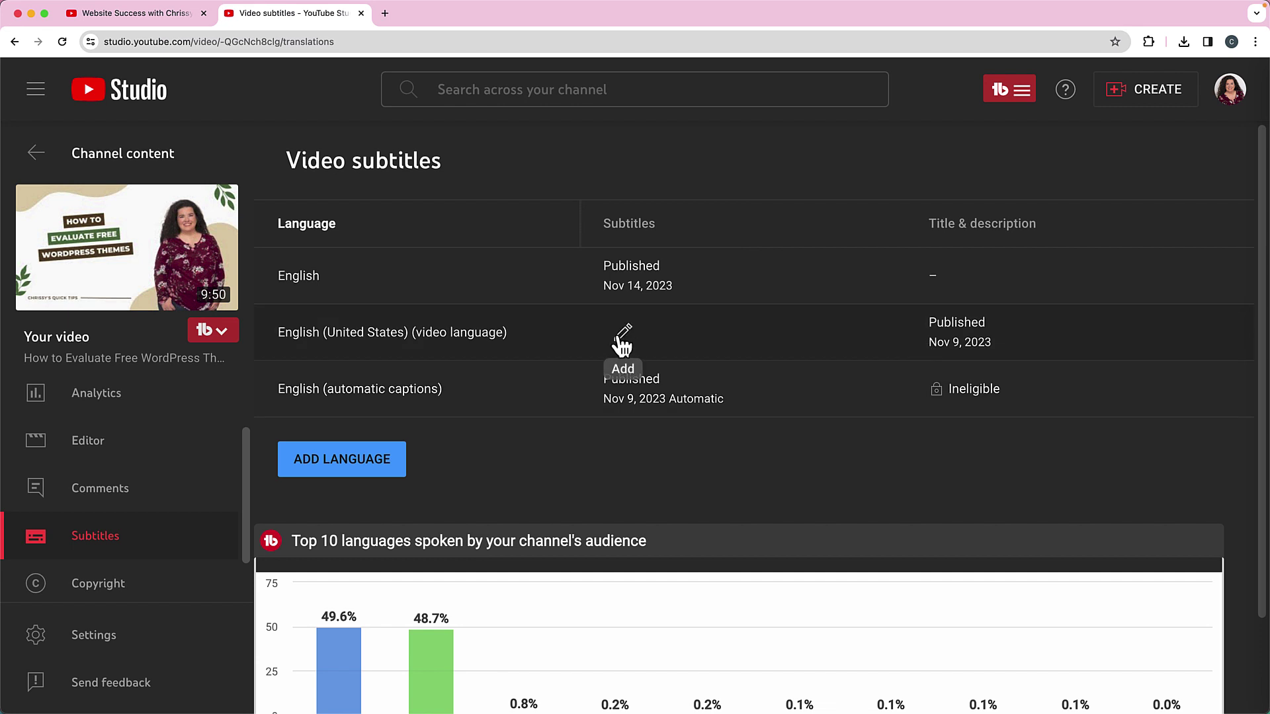
click(622, 334)
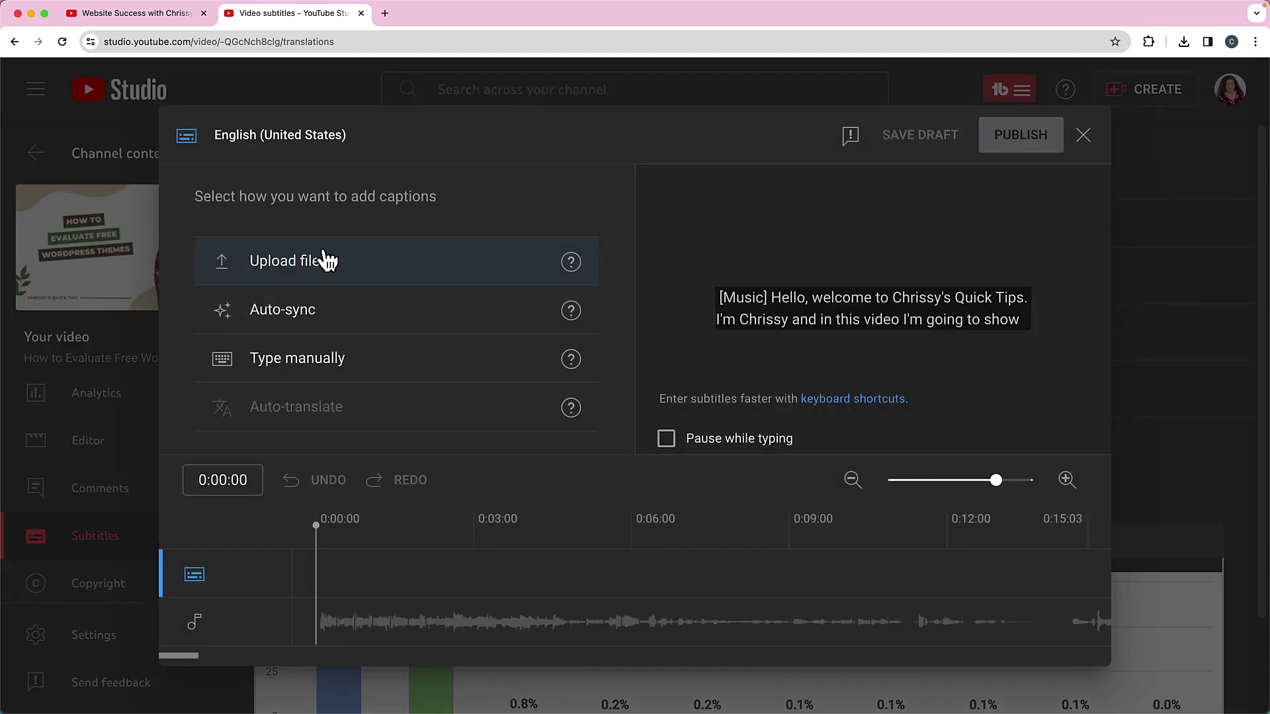
click(304, 313)
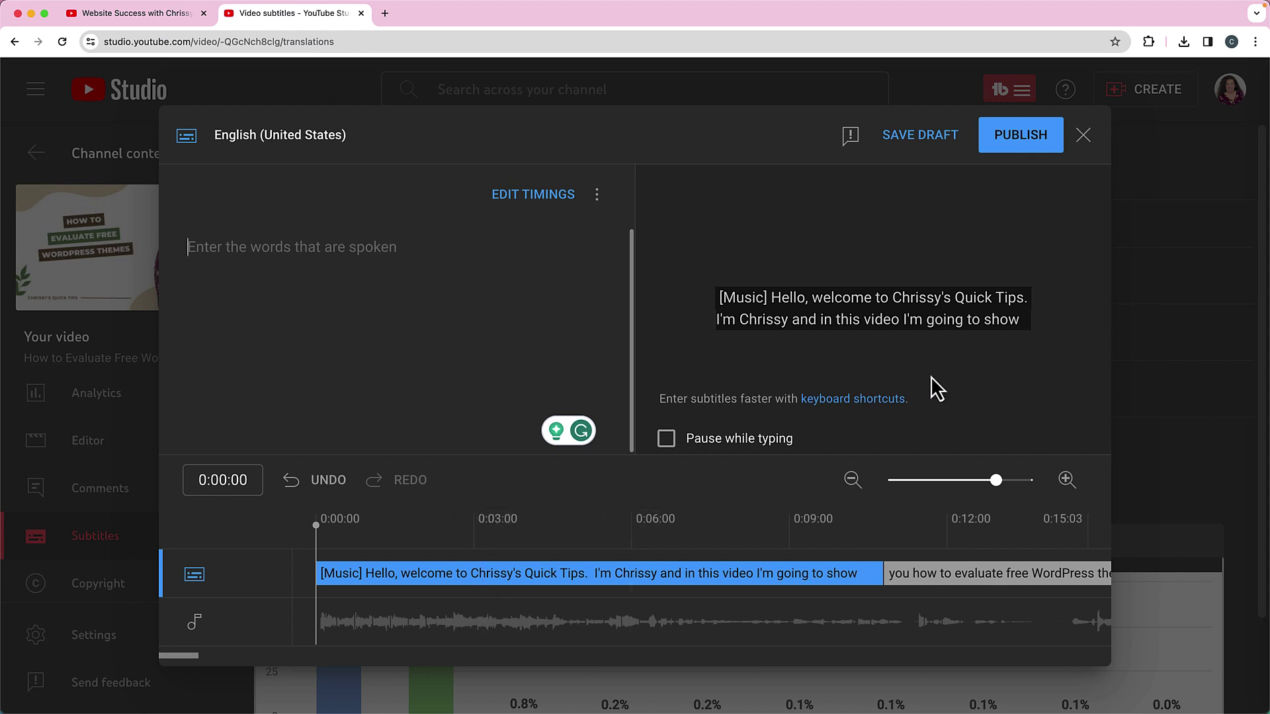
click(1081, 137)
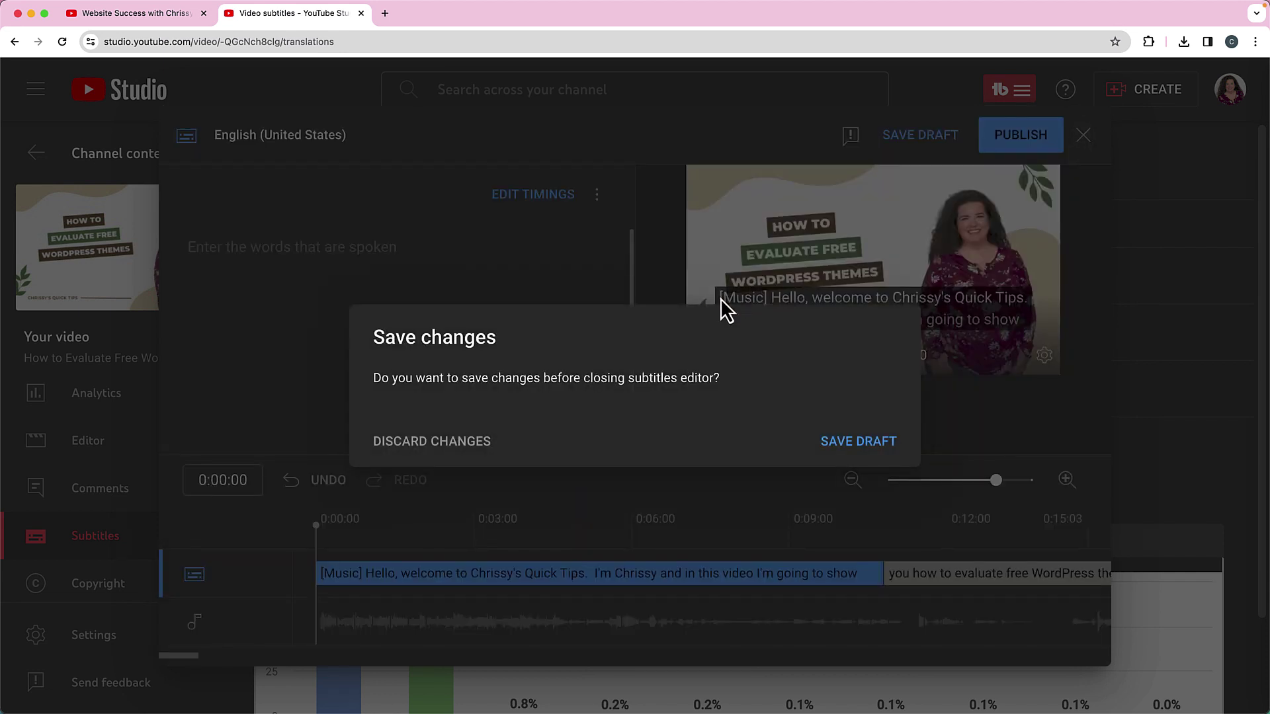
click(453, 442)
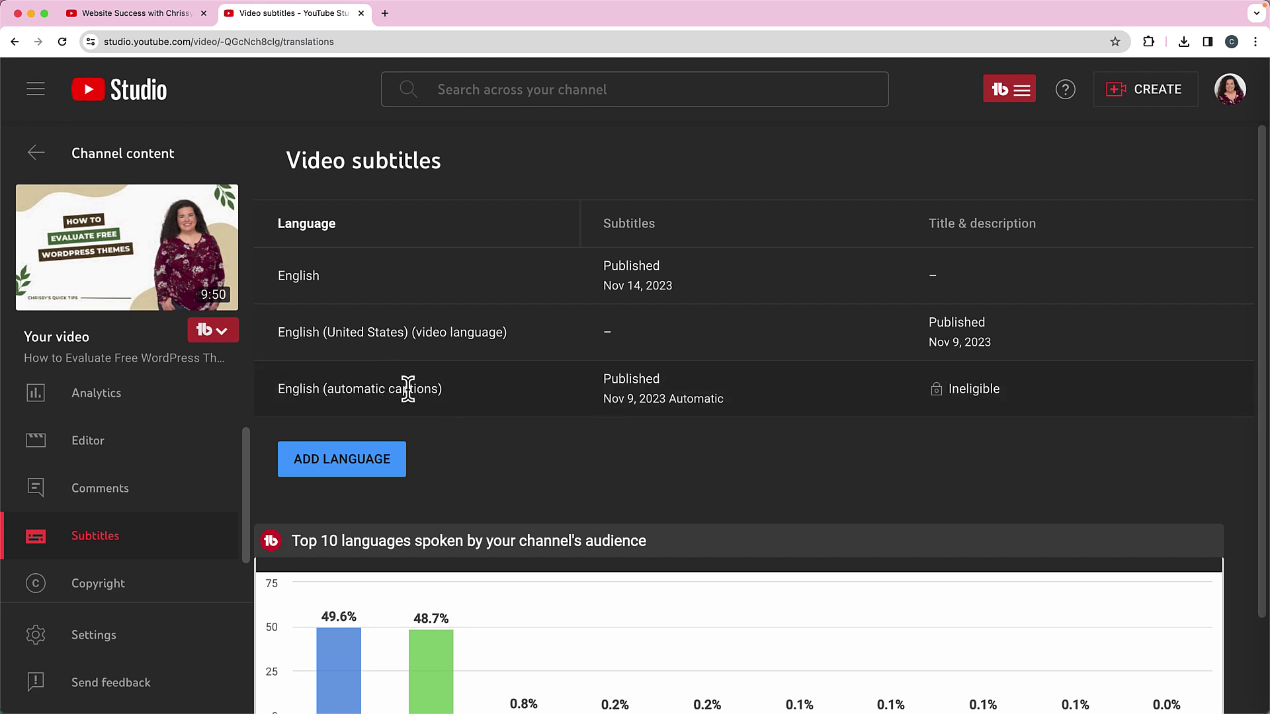
Duplicate the English automatic captions for editing, replacing the existing English track.
mouse_move(626, 397)
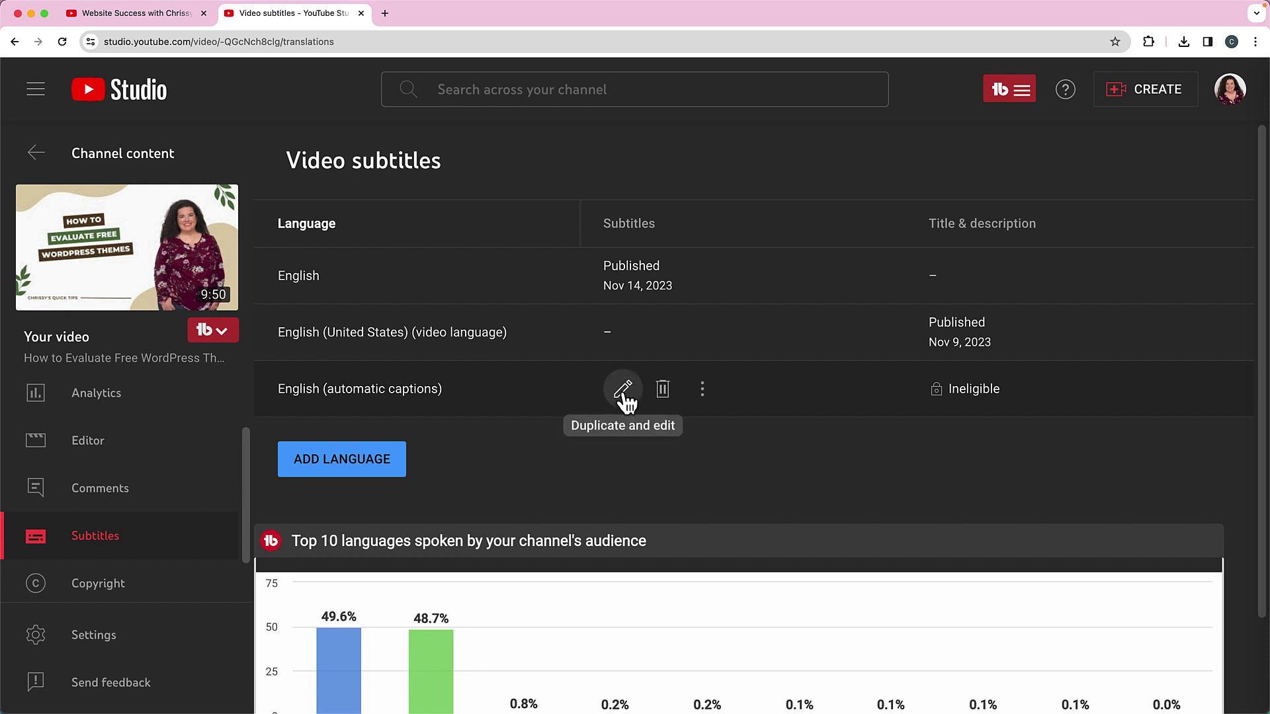
click(624, 394)
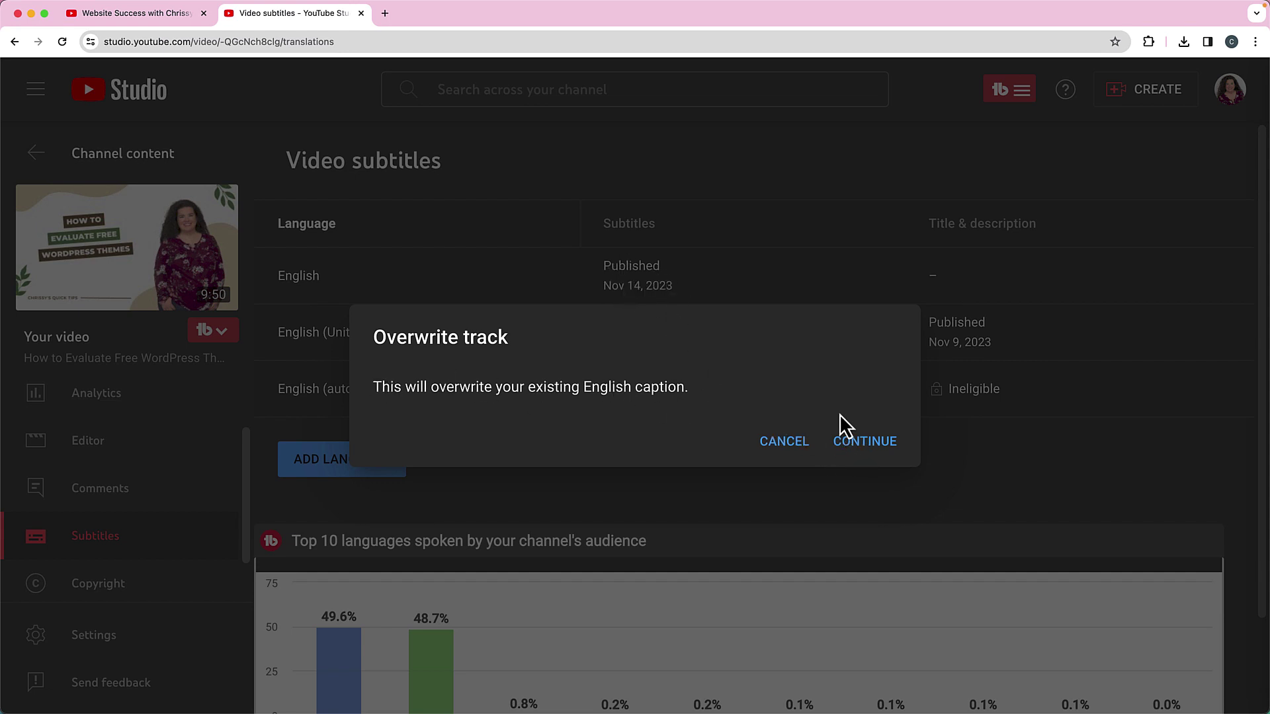
click(864, 446)
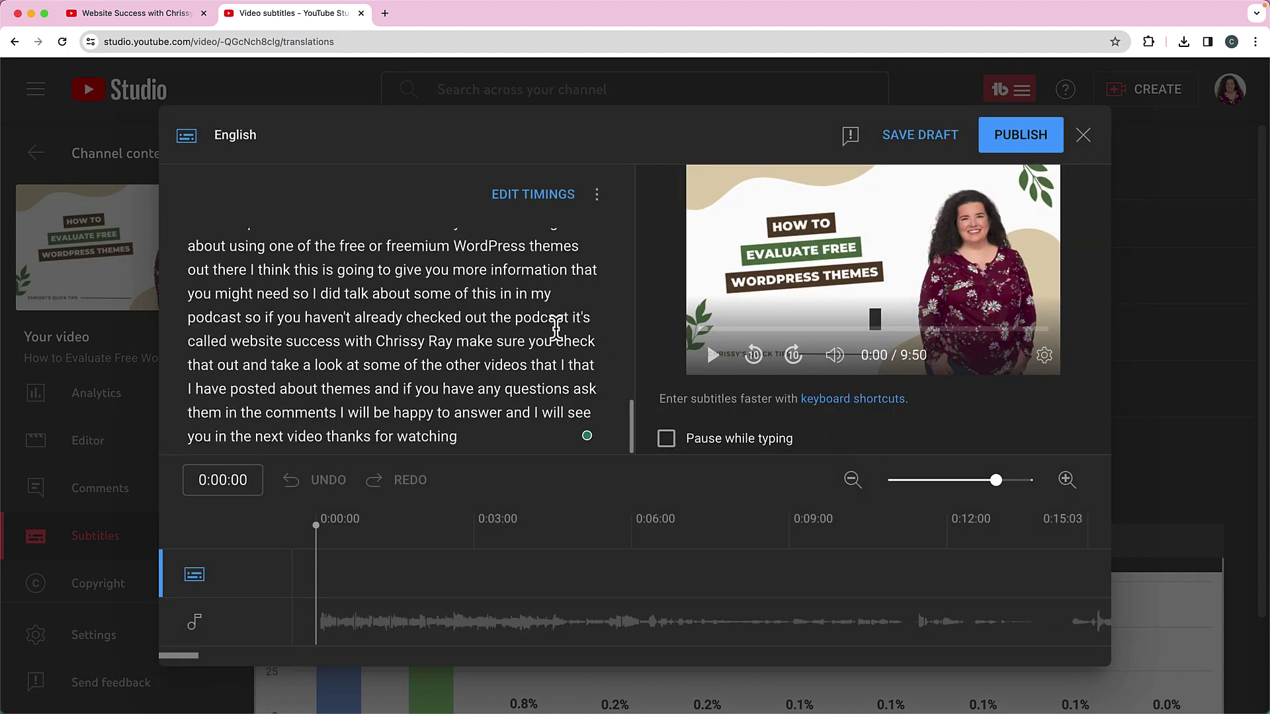
scroll(556, 326, up, 5)
scroll(556, 326, up, 10)
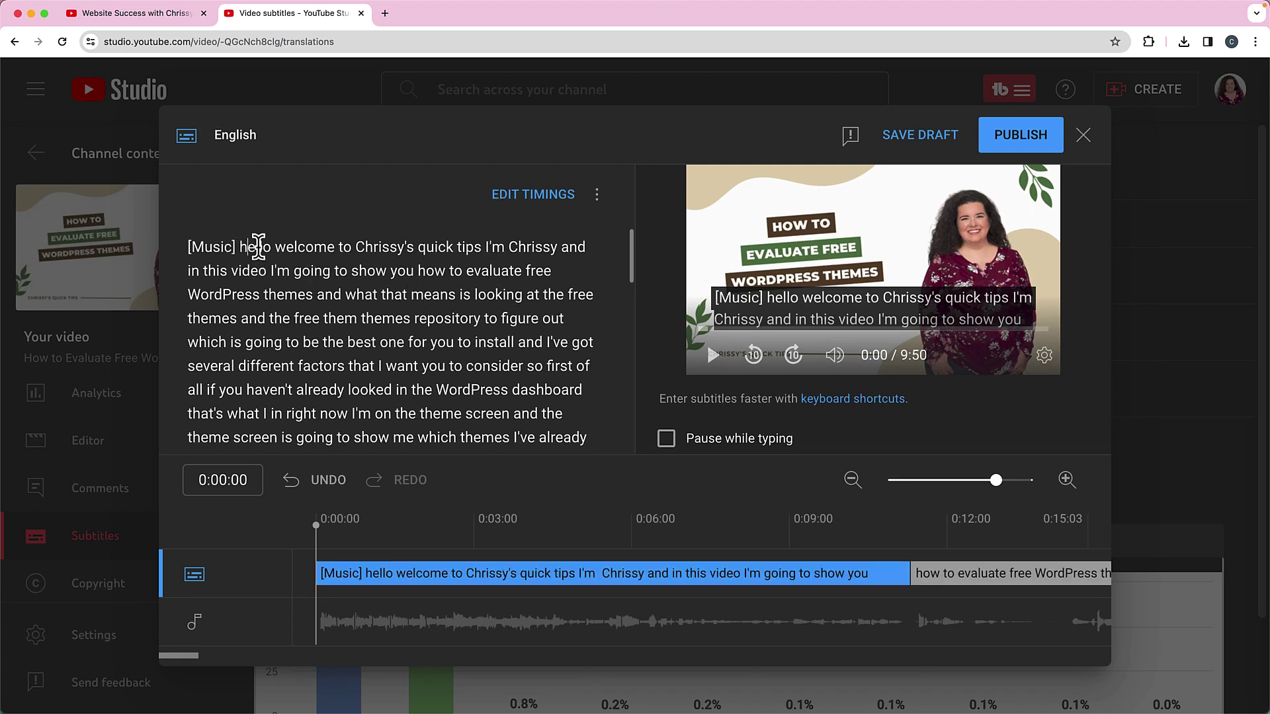
Correct the opening caption to 'Hello, welcome … Quick Tips.' with capitals, comma and period.
key(BackSpace)
text(H)
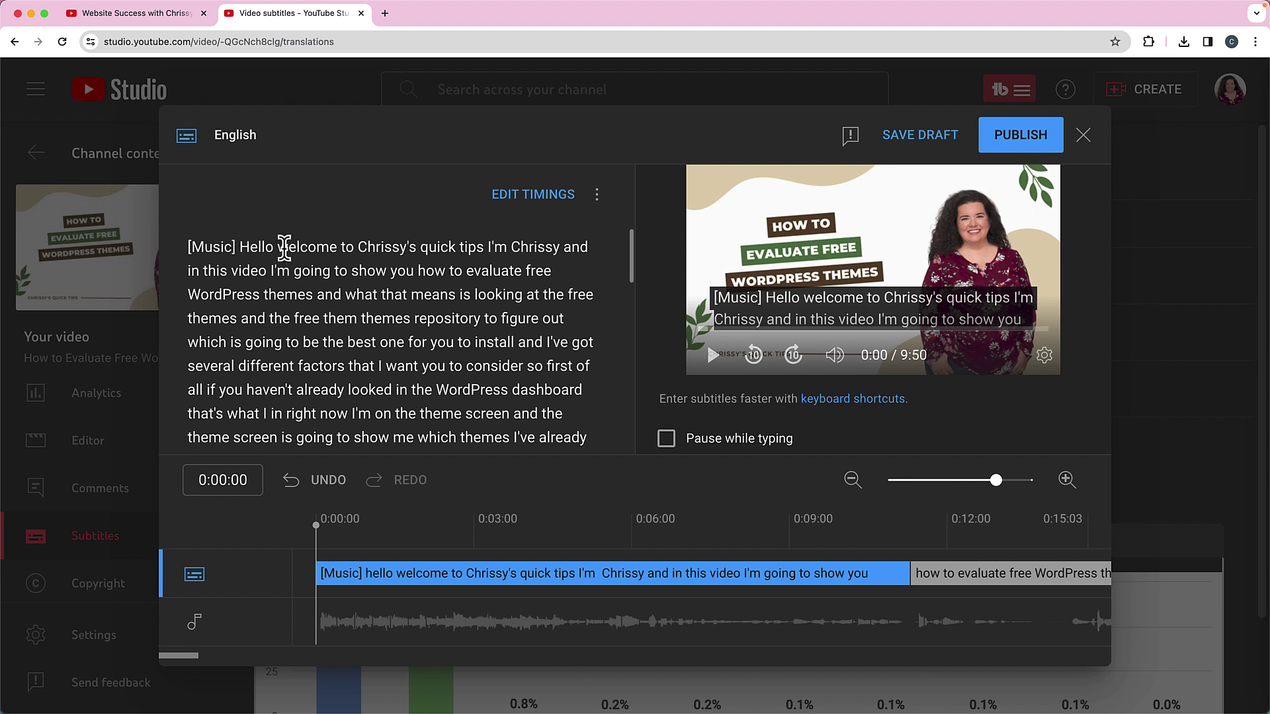
click(424, 246)
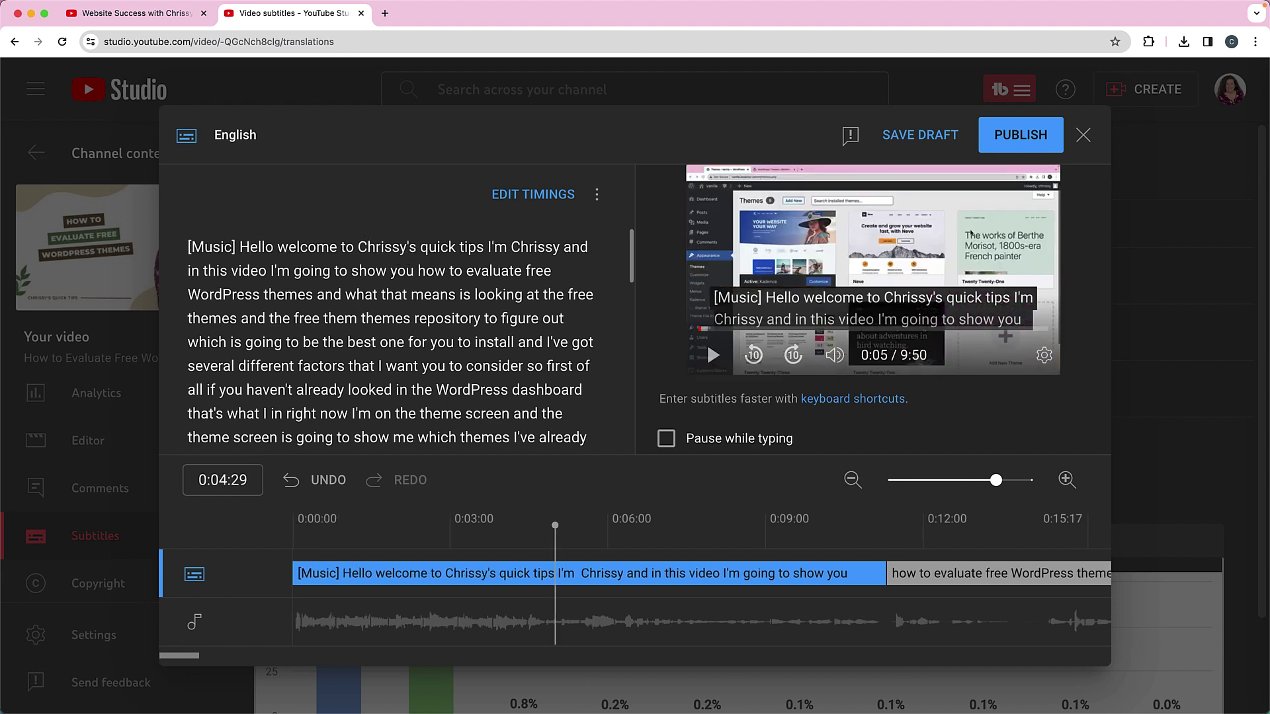
text(Q)
key(Delete)
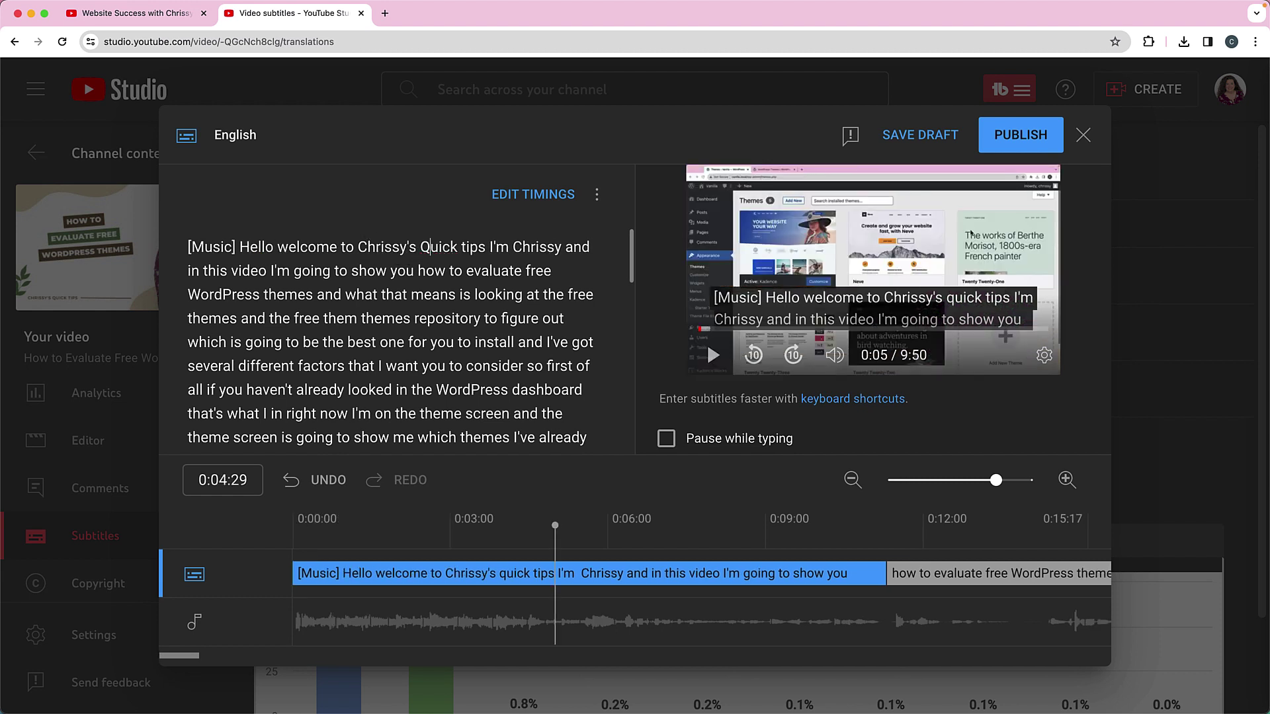
click(461, 247)
text(T)
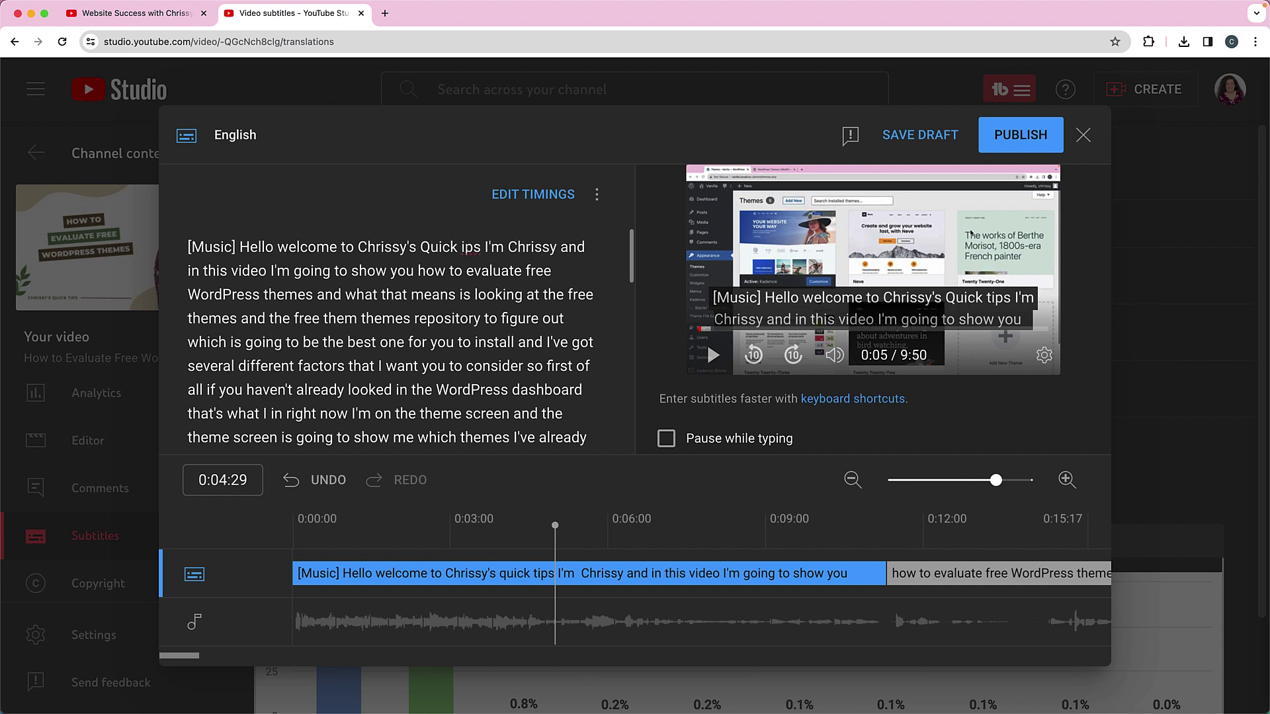
key(Delete)
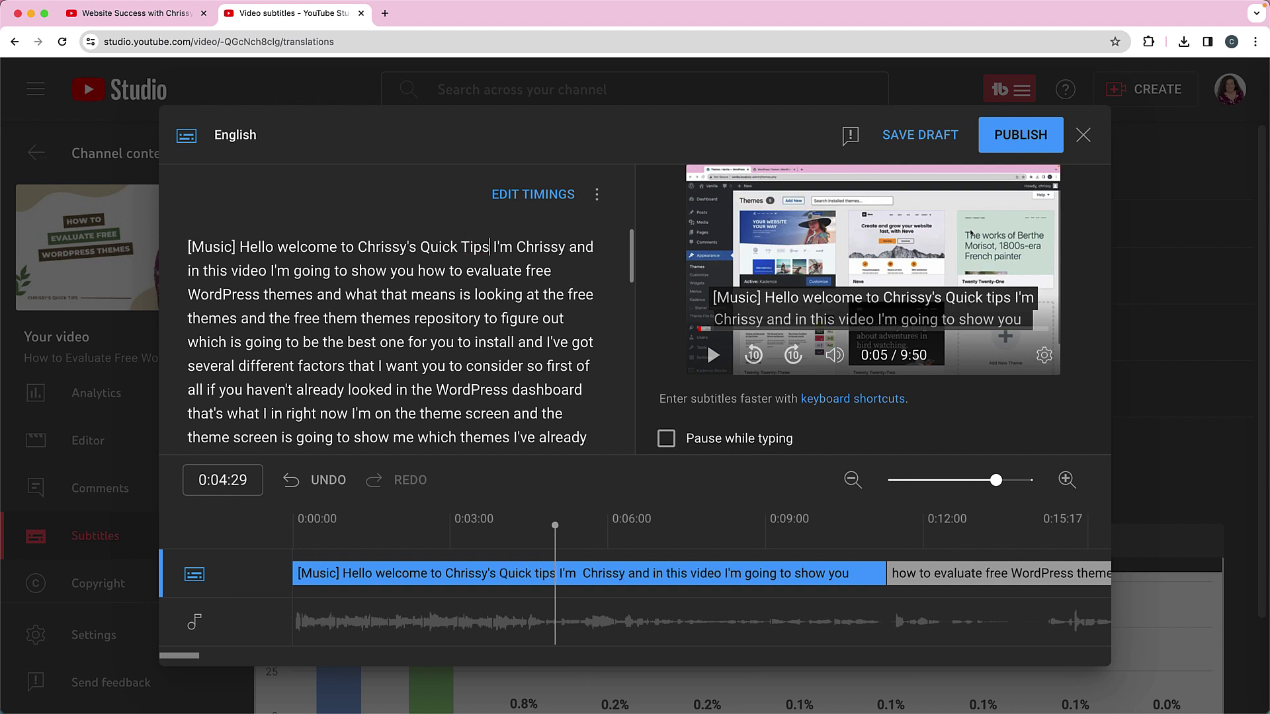
text(.)
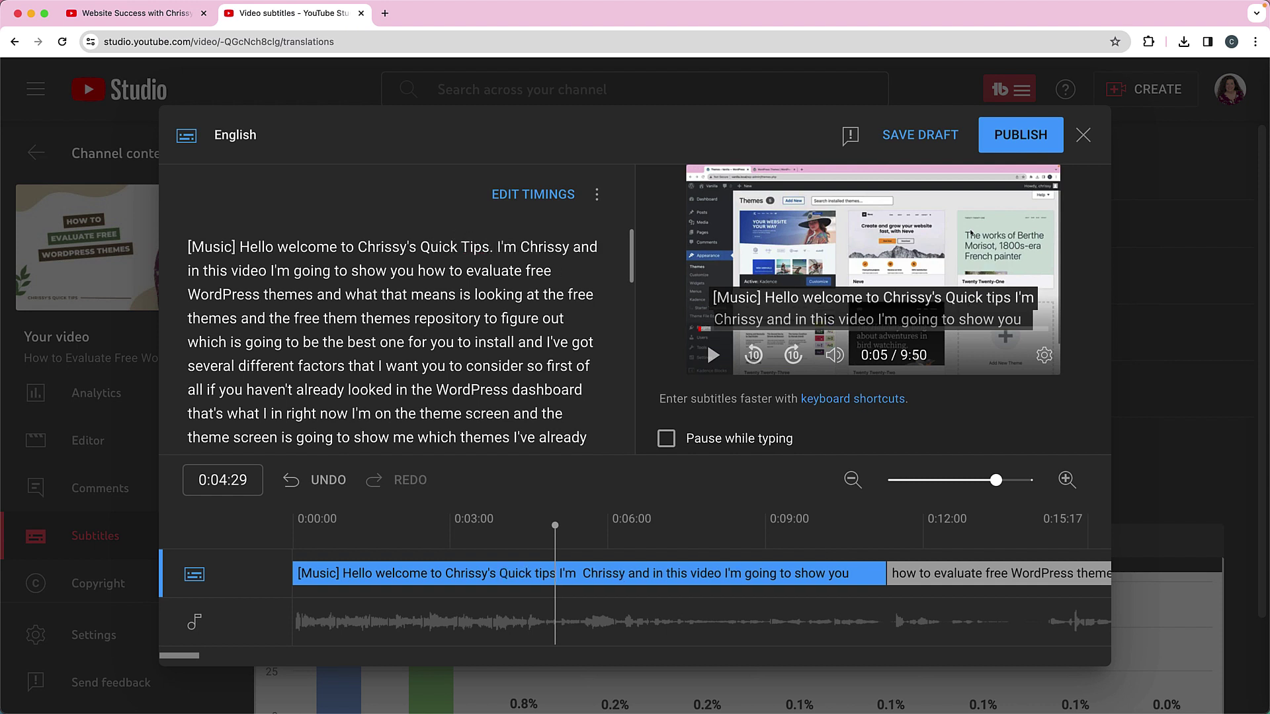
click(271, 247)
text(,)
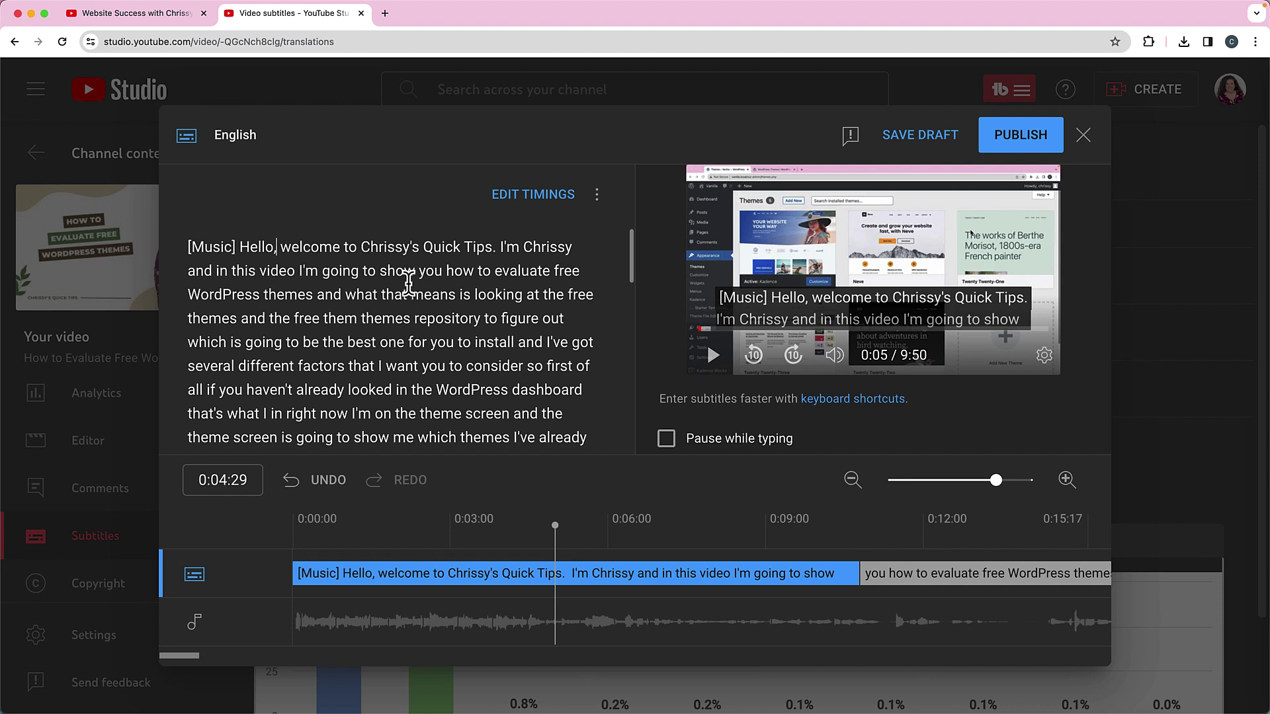
Review the caption timings, including the WordPress dashboard and theme screen captions, then publish the English captions.
scroll(409, 283, down, 2)
scroll(411, 283, up, 2)
click(541, 197)
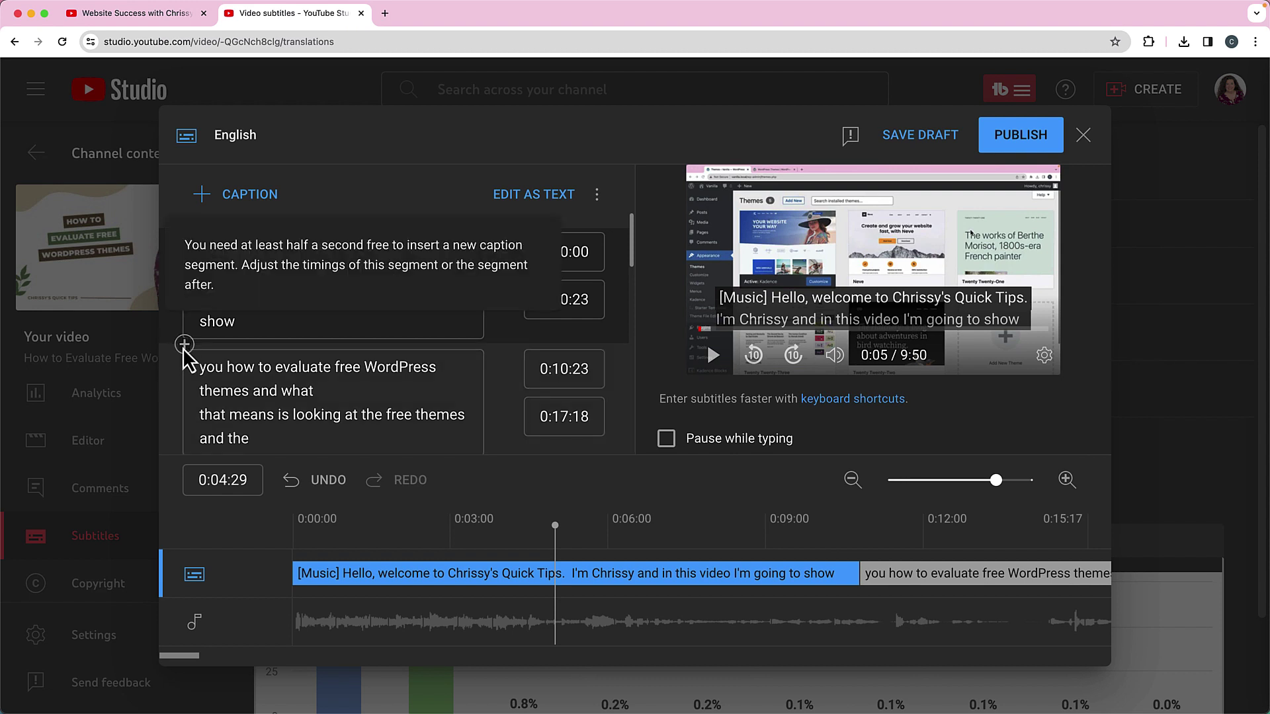
scroll(392, 355, down, 1)
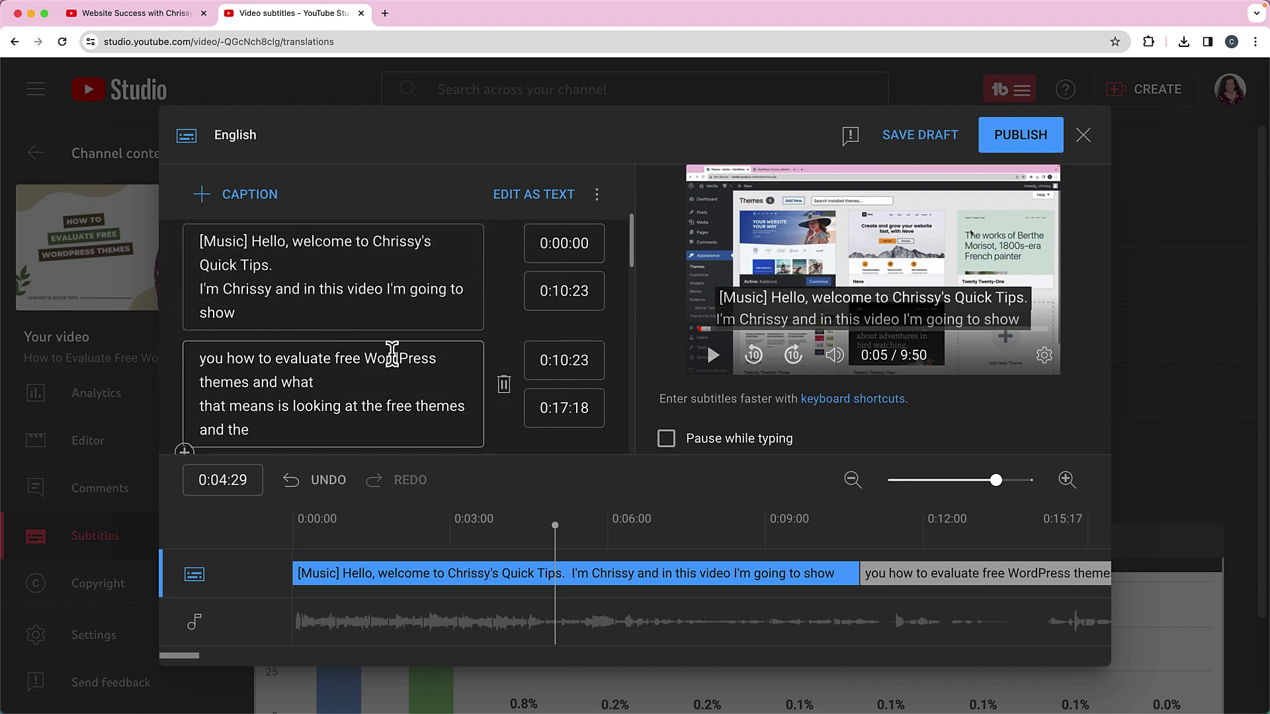
click(924, 574)
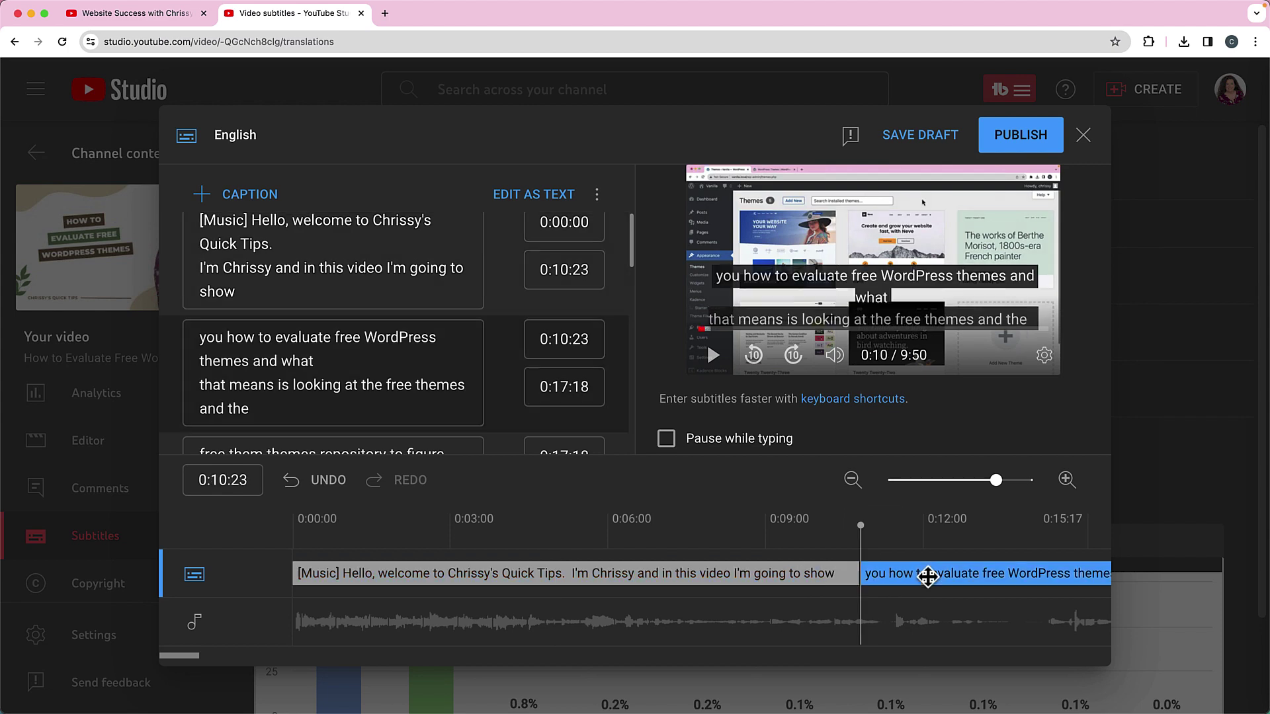
scroll(959, 573, right, 10)
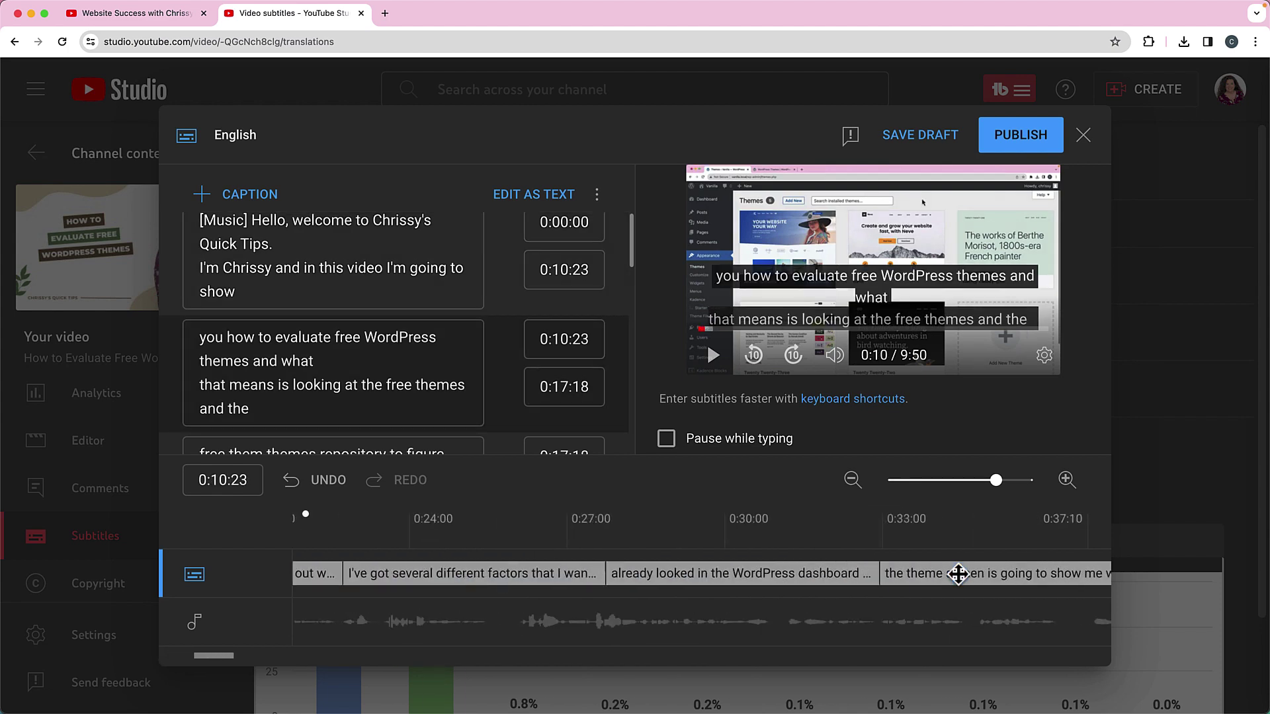
click(713, 578)
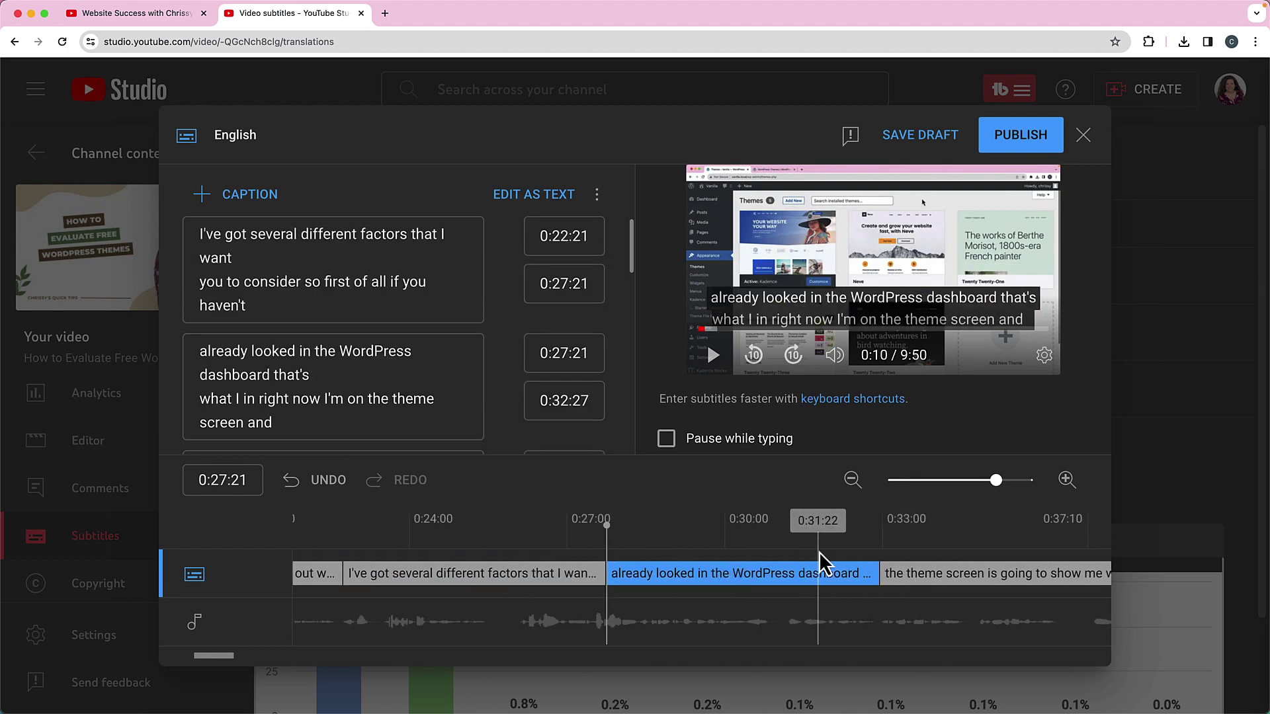
click(954, 570)
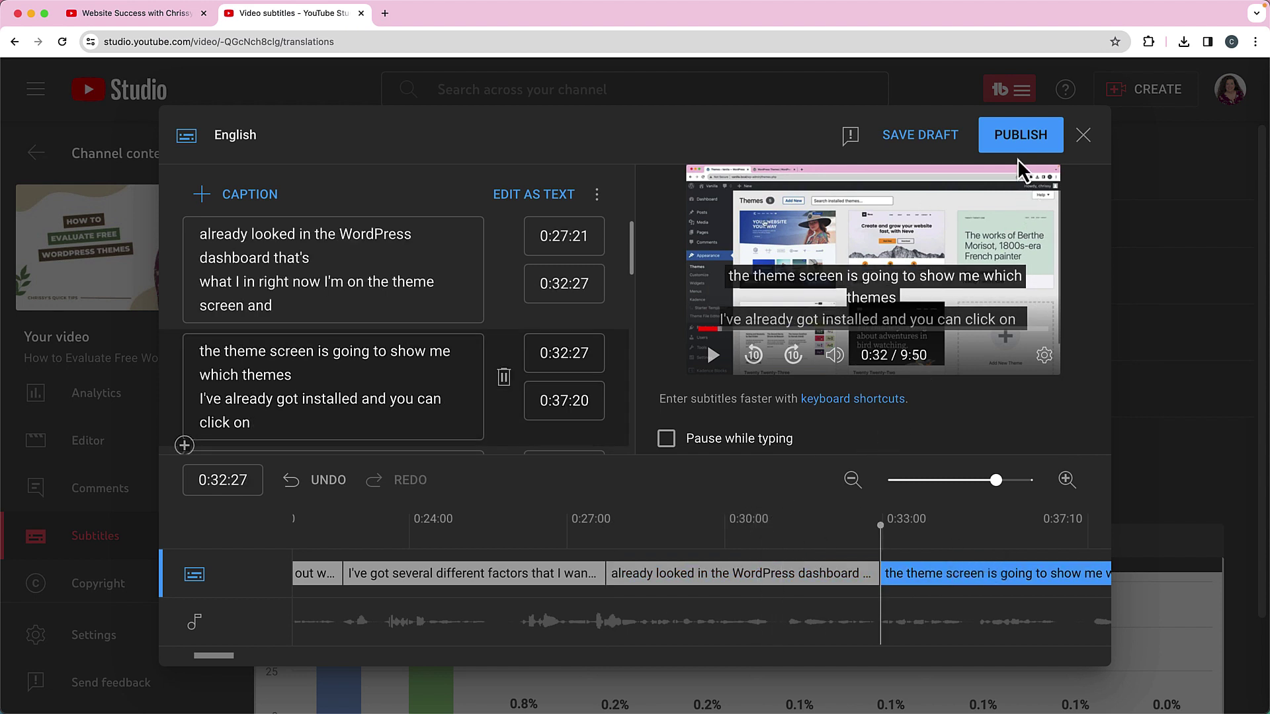
click(1014, 138)
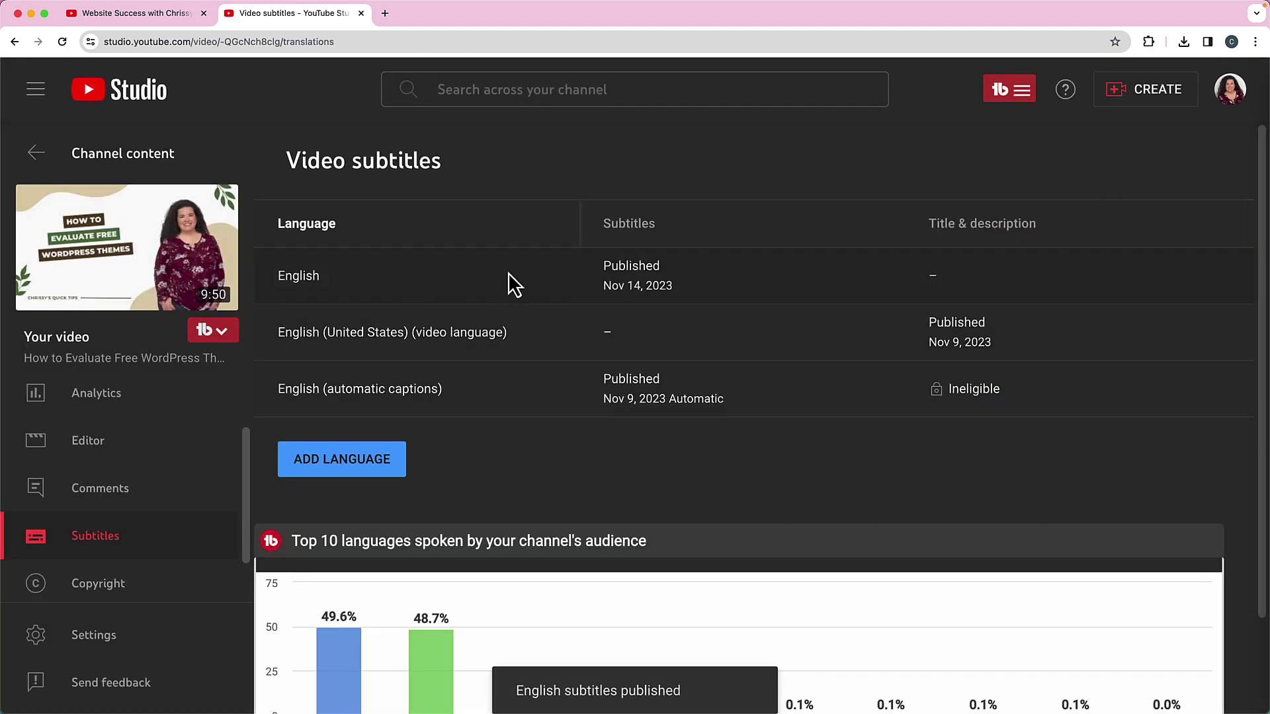
Download the automatic captions in .sbv format from the row's actions menu.
mouse_move(622, 277)
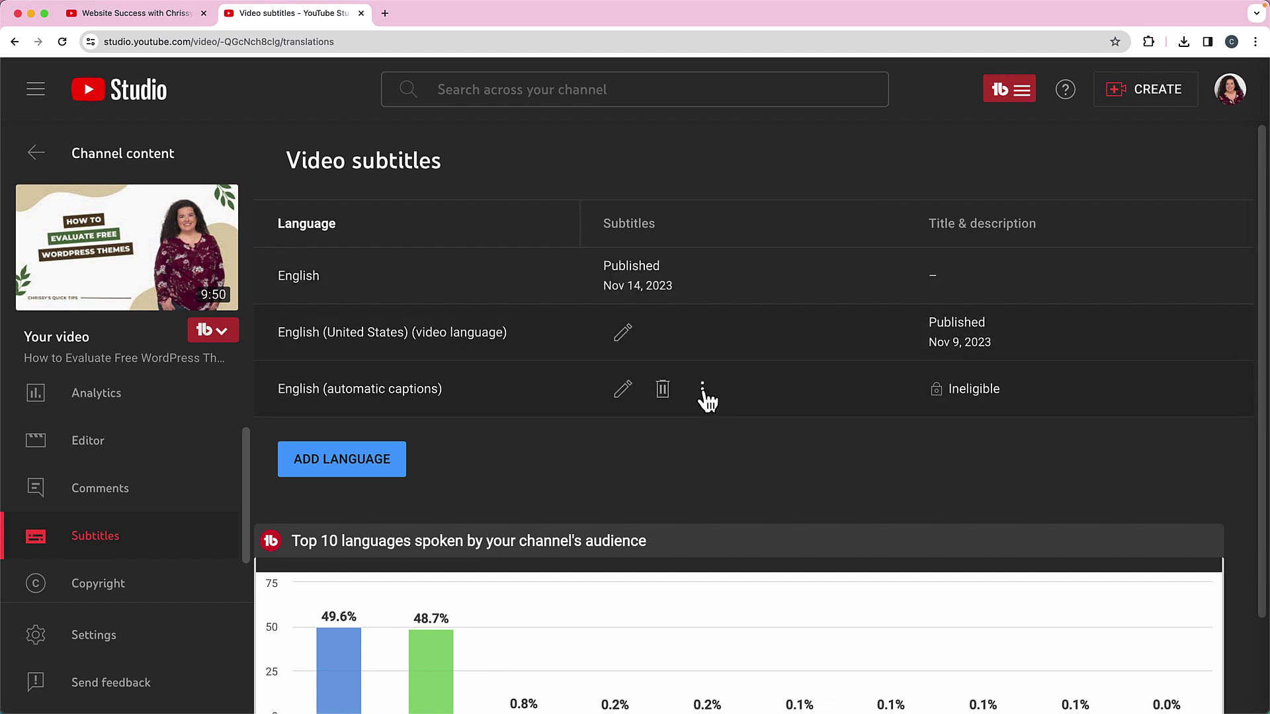
click(702, 392)
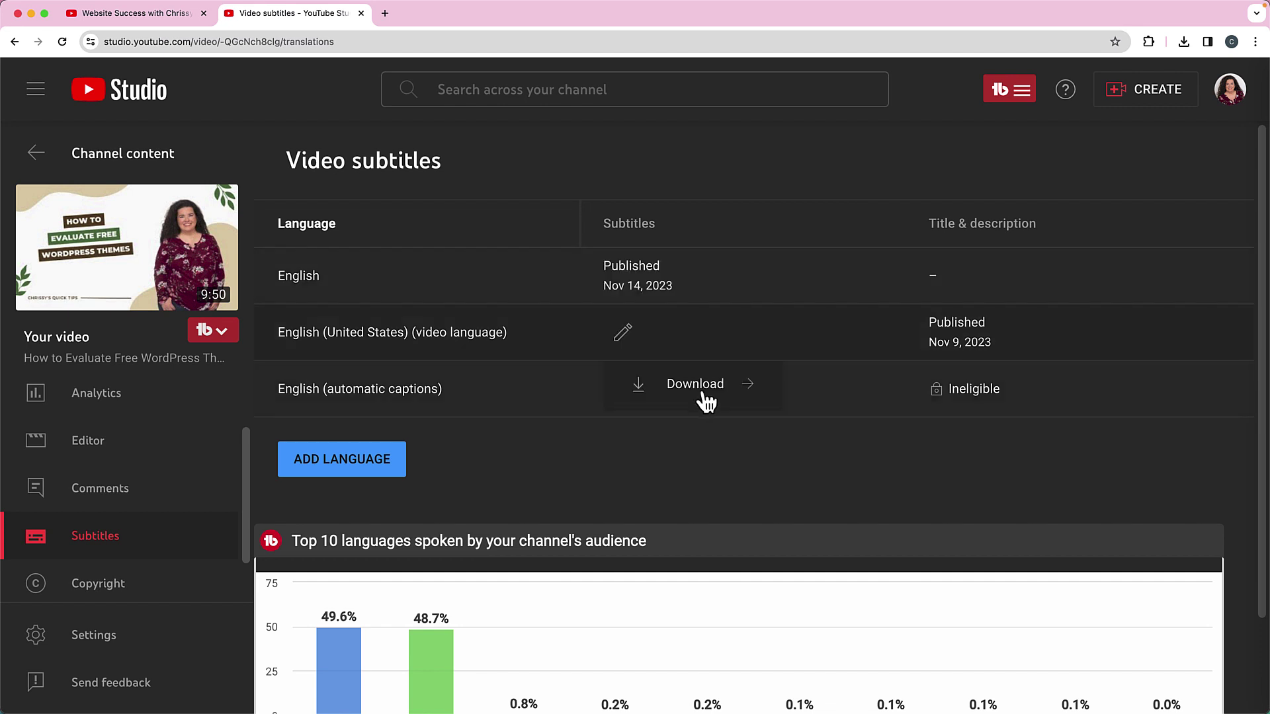
click(657, 396)
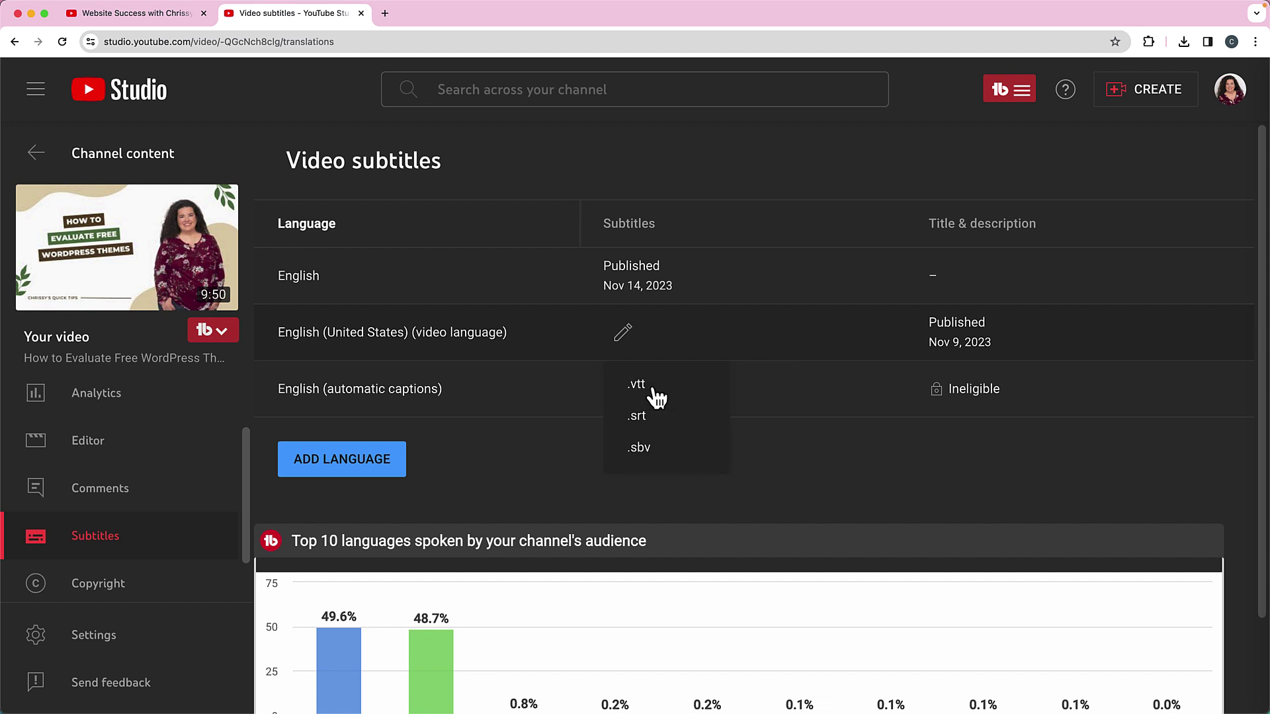
click(640, 450)
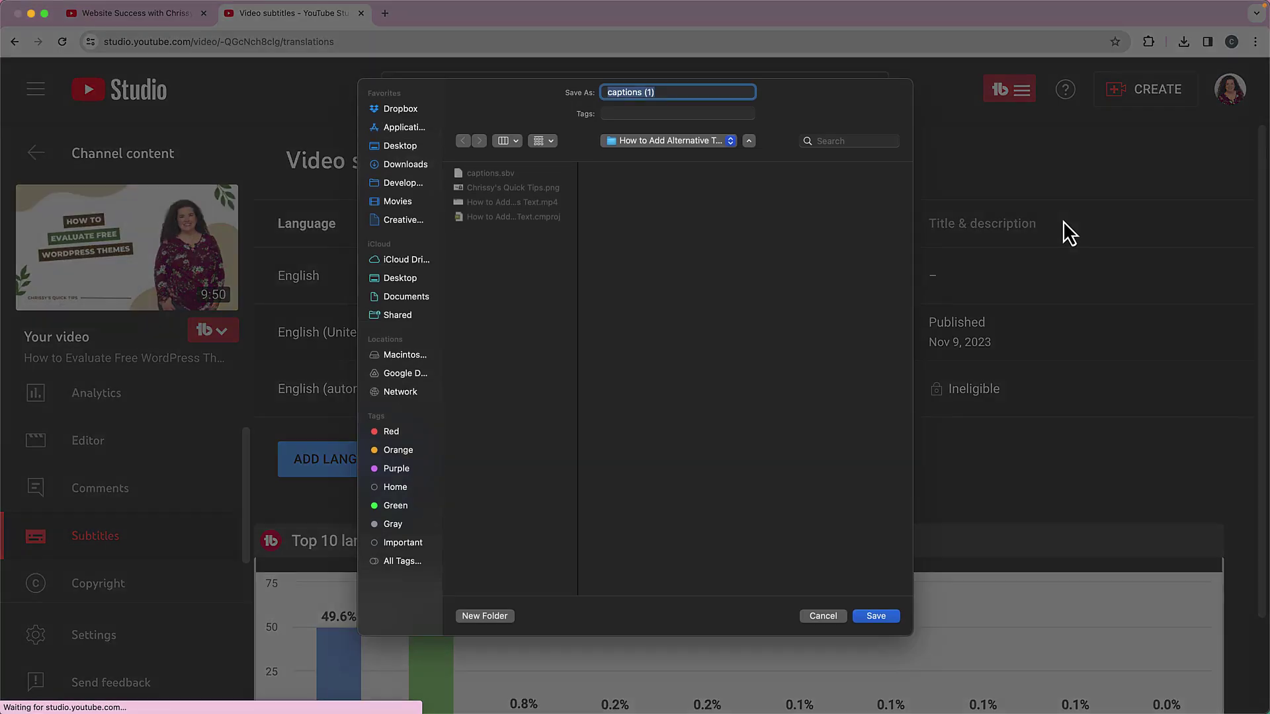
Save captions (1).sbv, open it in TextEdit, and look through its timestamped lines.
click(882, 619)
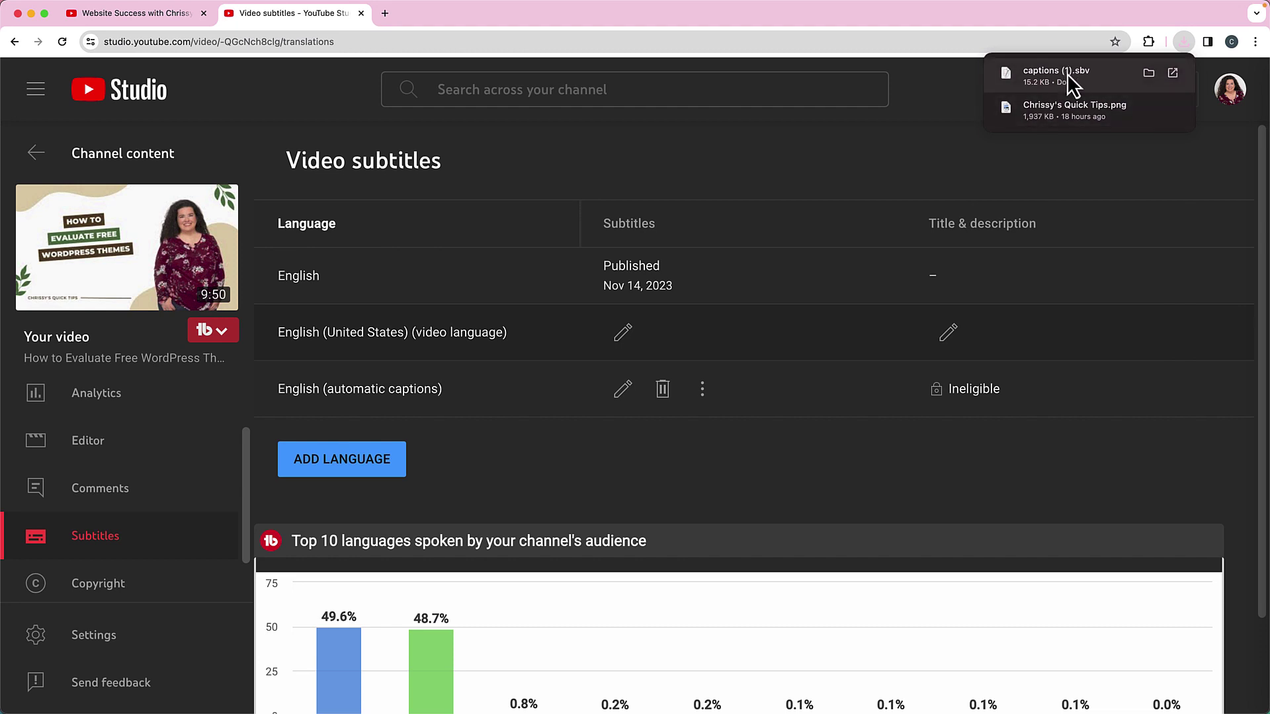
click(1066, 74)
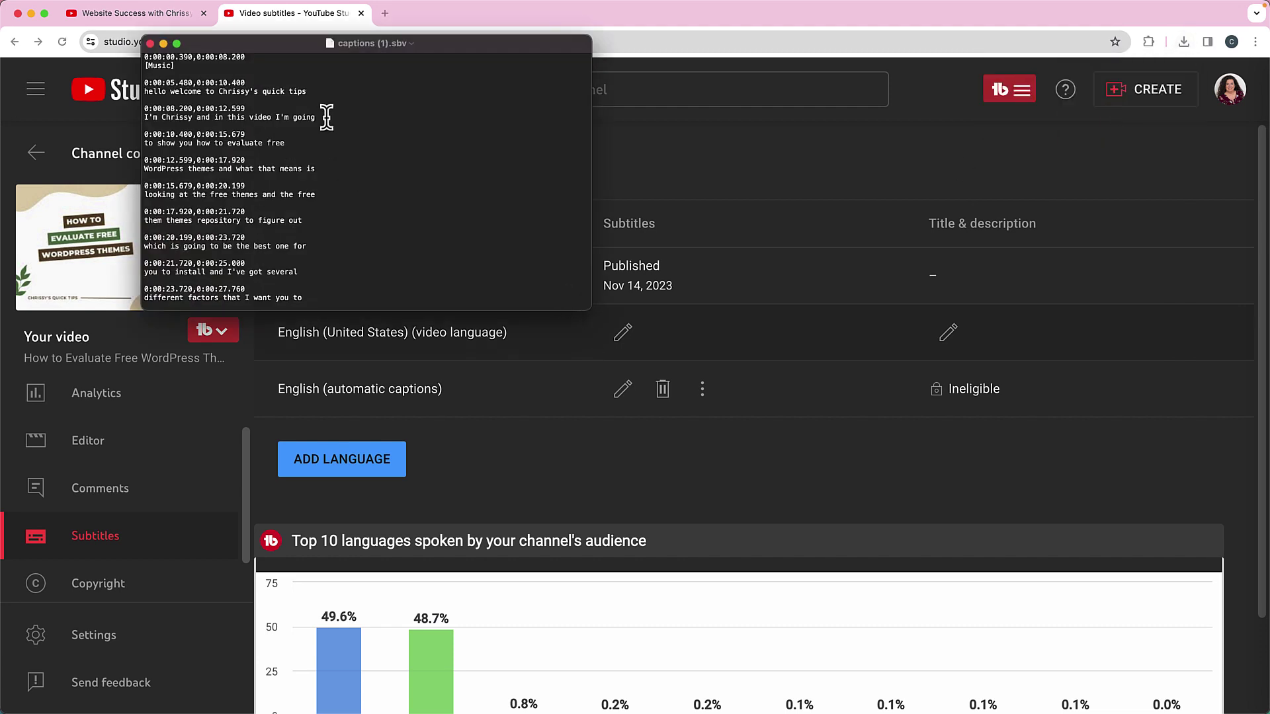
scroll(327, 117, down, 8)
scroll(327, 117, down, 20)
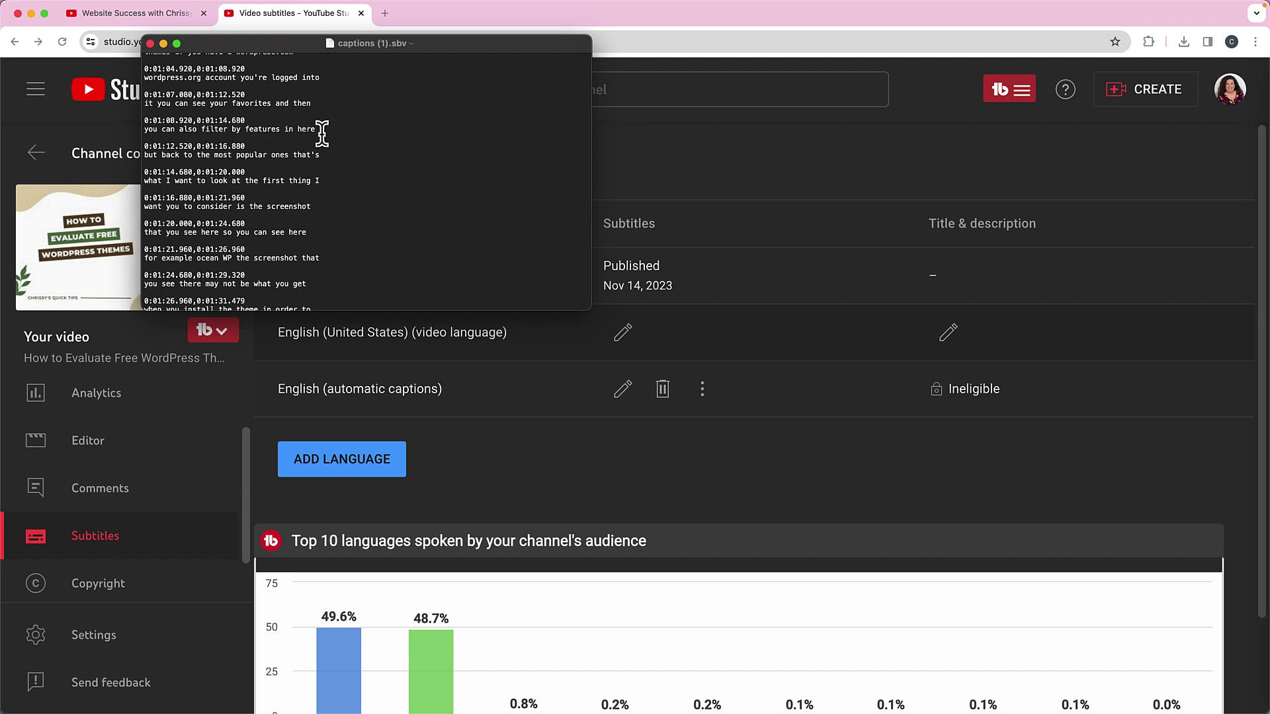
scroll(322, 132, up, 20)
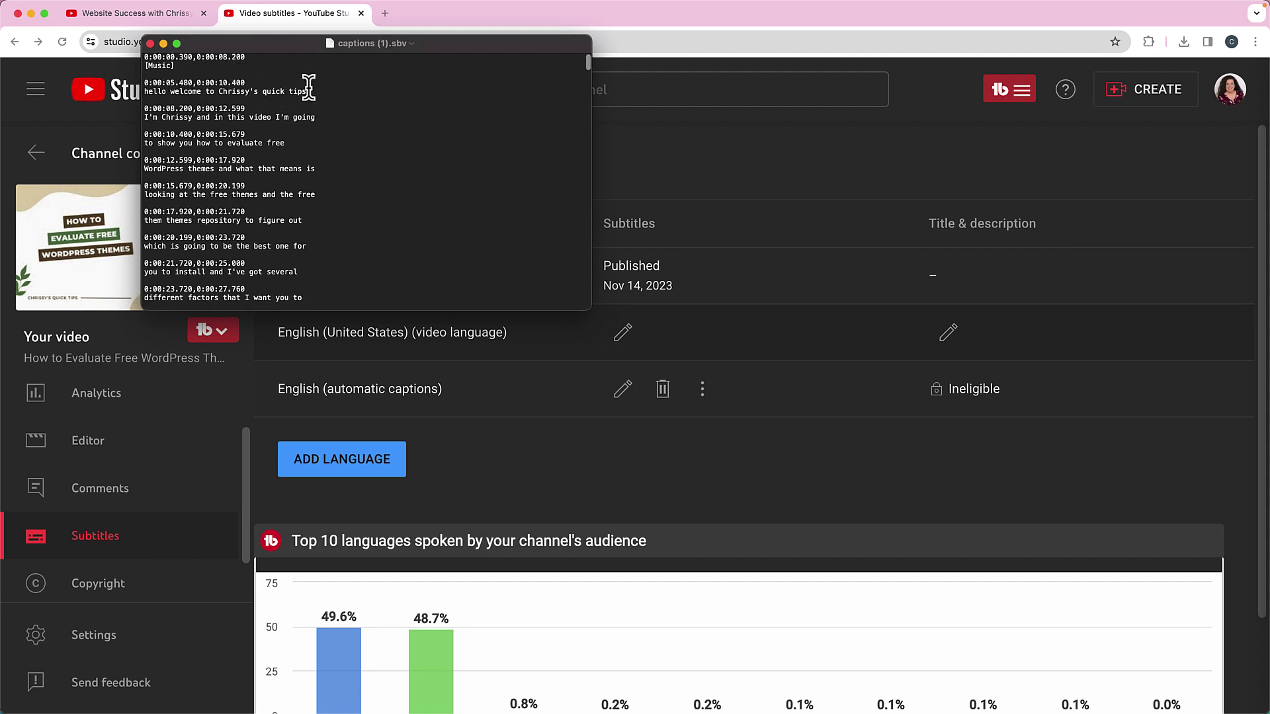
drag(306, 91, 155, 91)
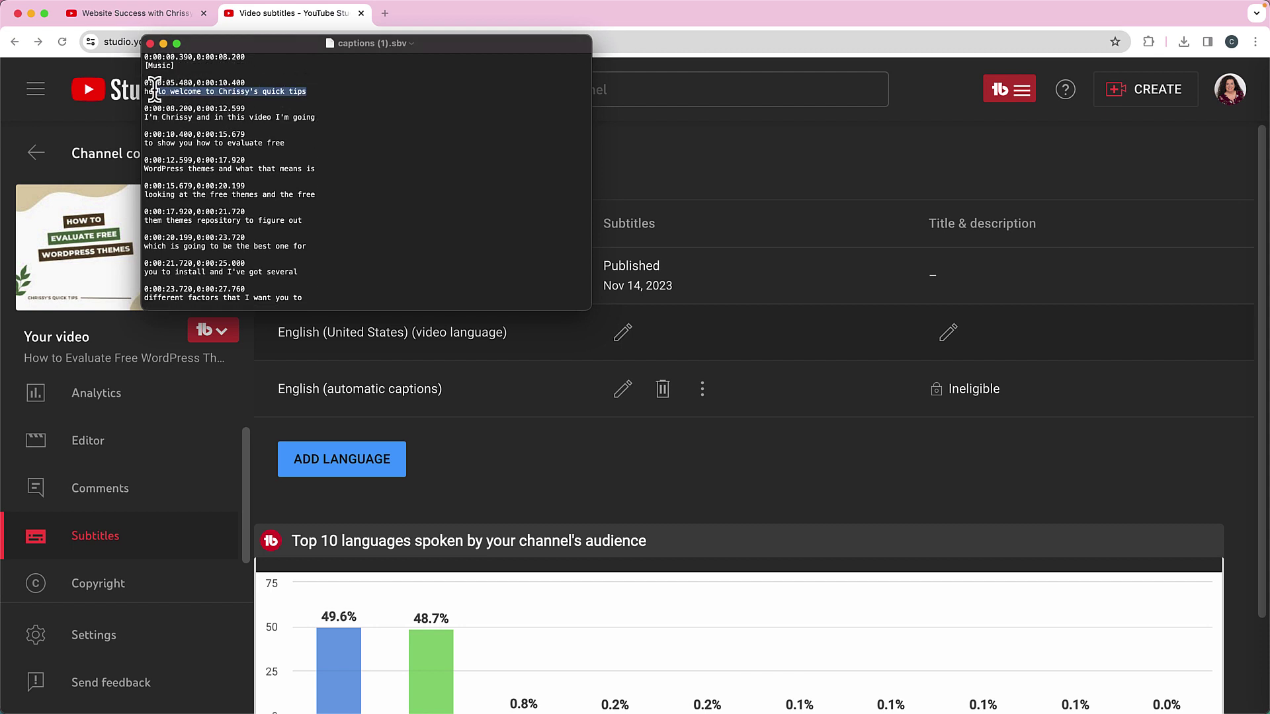
Close TextEdit and add English (United Kingdom) as a subtitle language, leaving its captions empty.
click(149, 43)
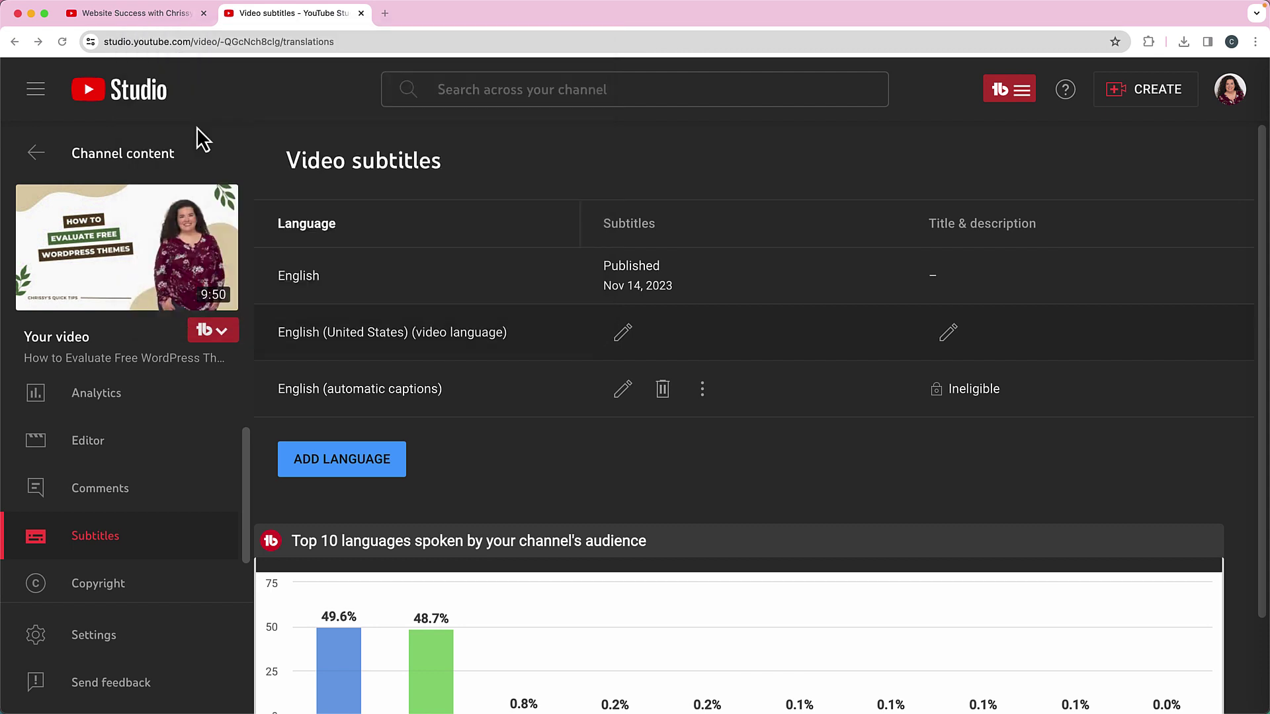
click(351, 466)
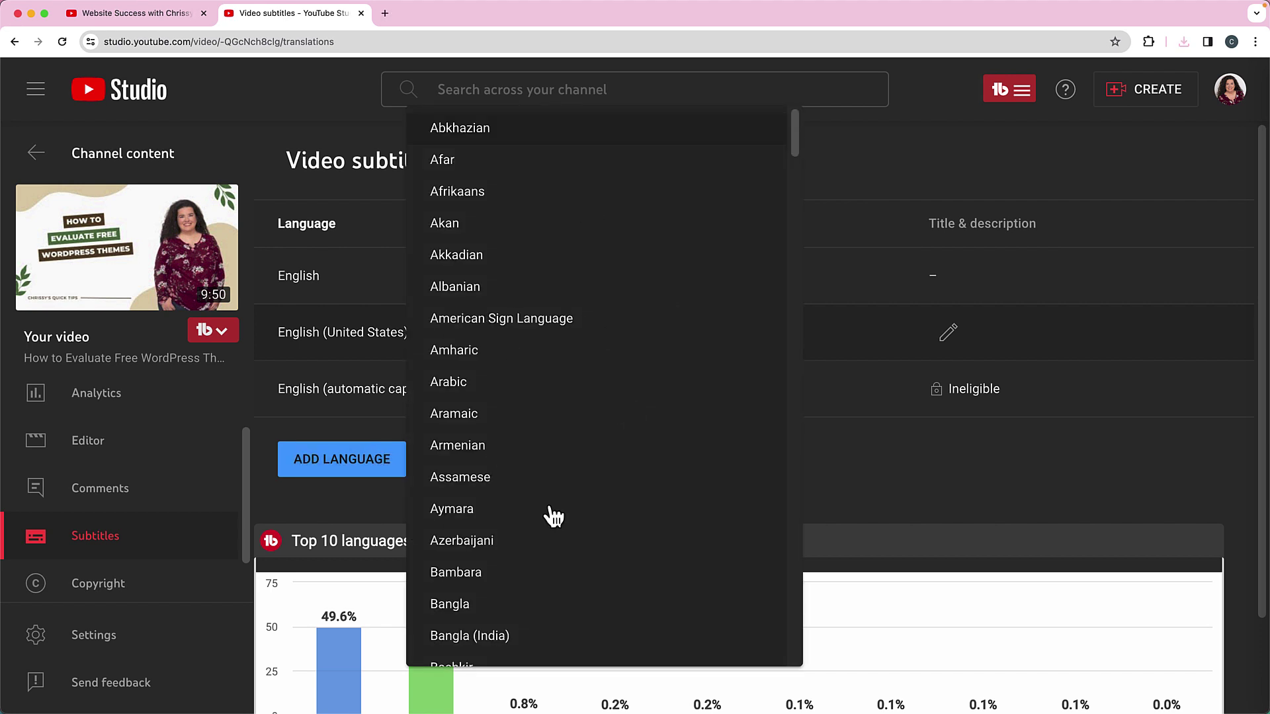
scroll(547, 513, down, 10)
scroll(549, 514, down, 9)
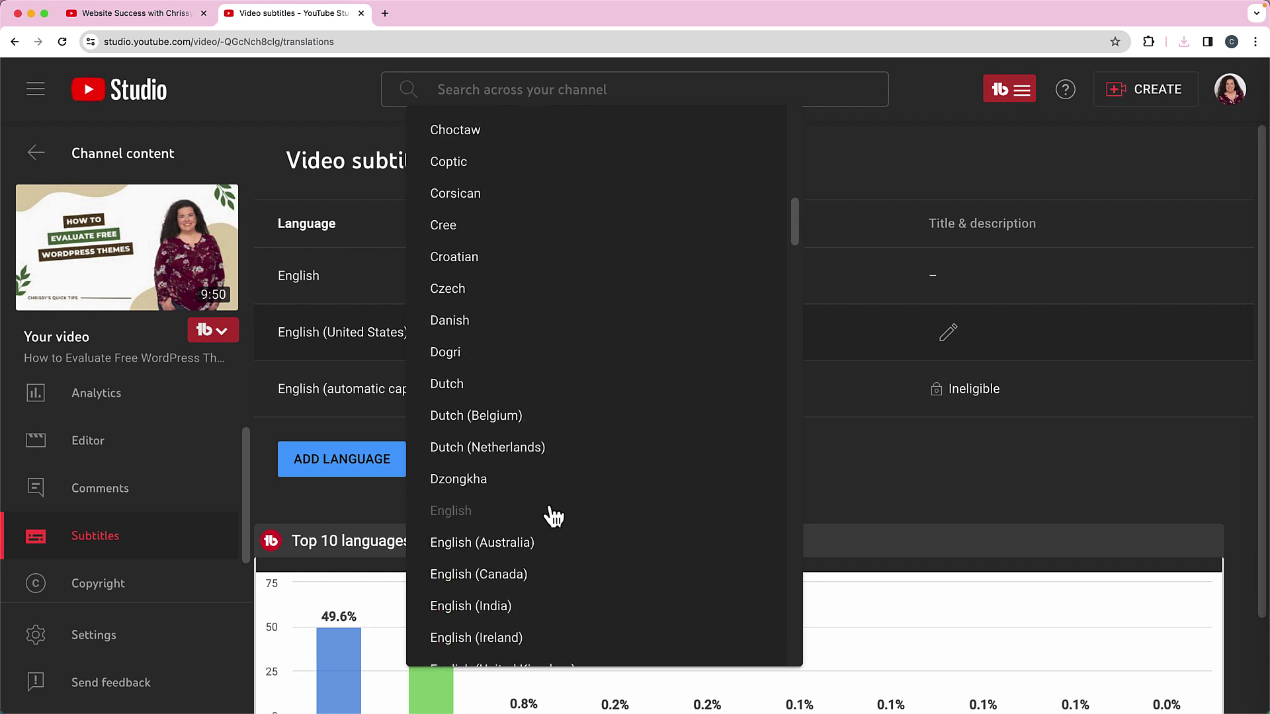
click(515, 326)
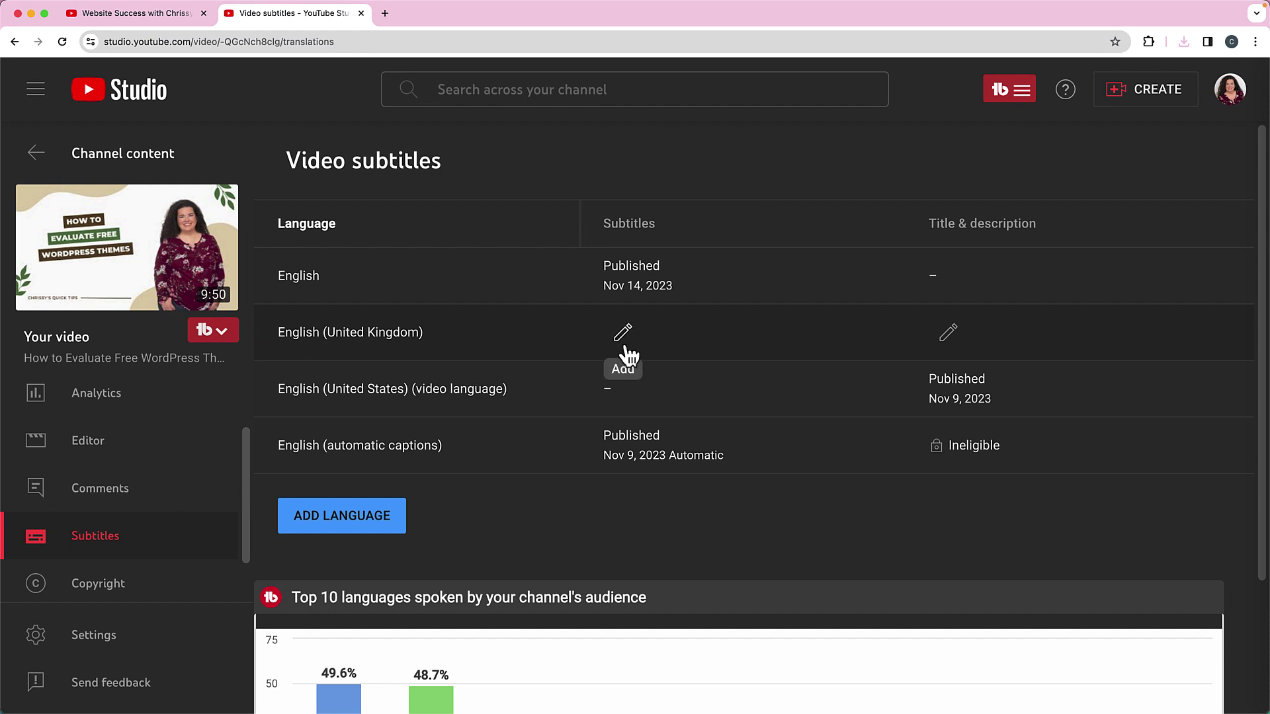
click(623, 337)
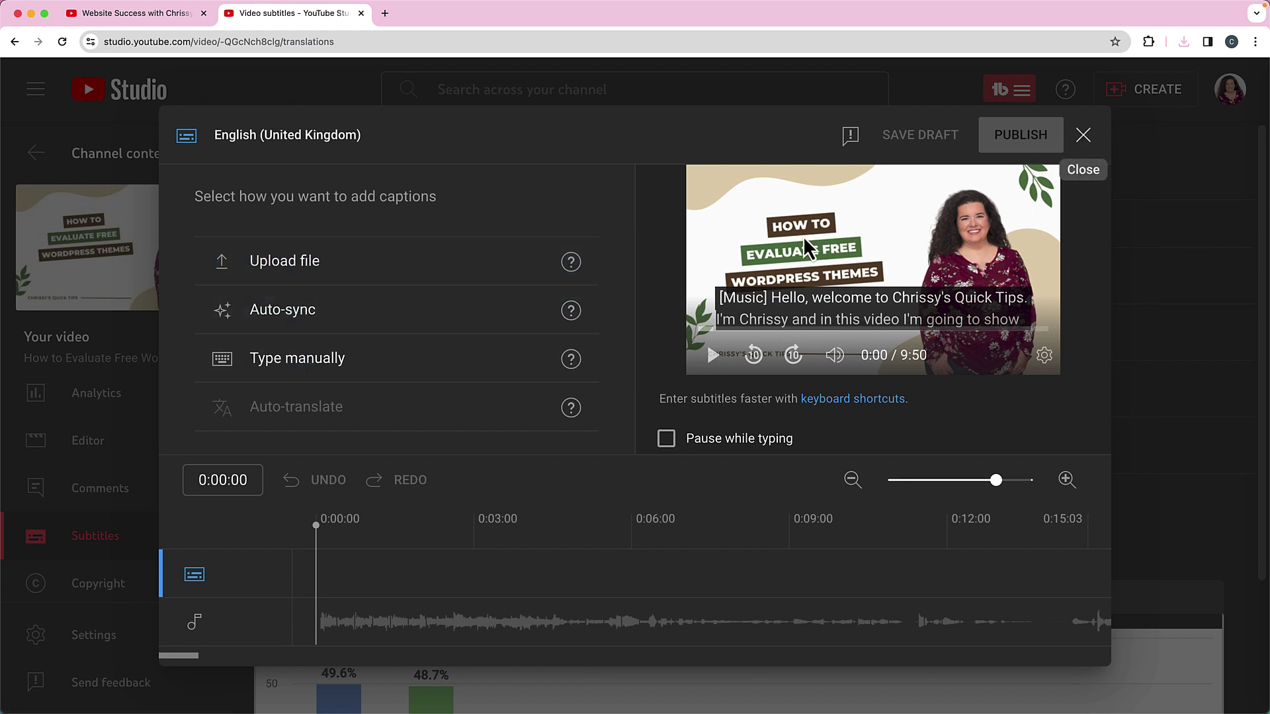
click(1083, 134)
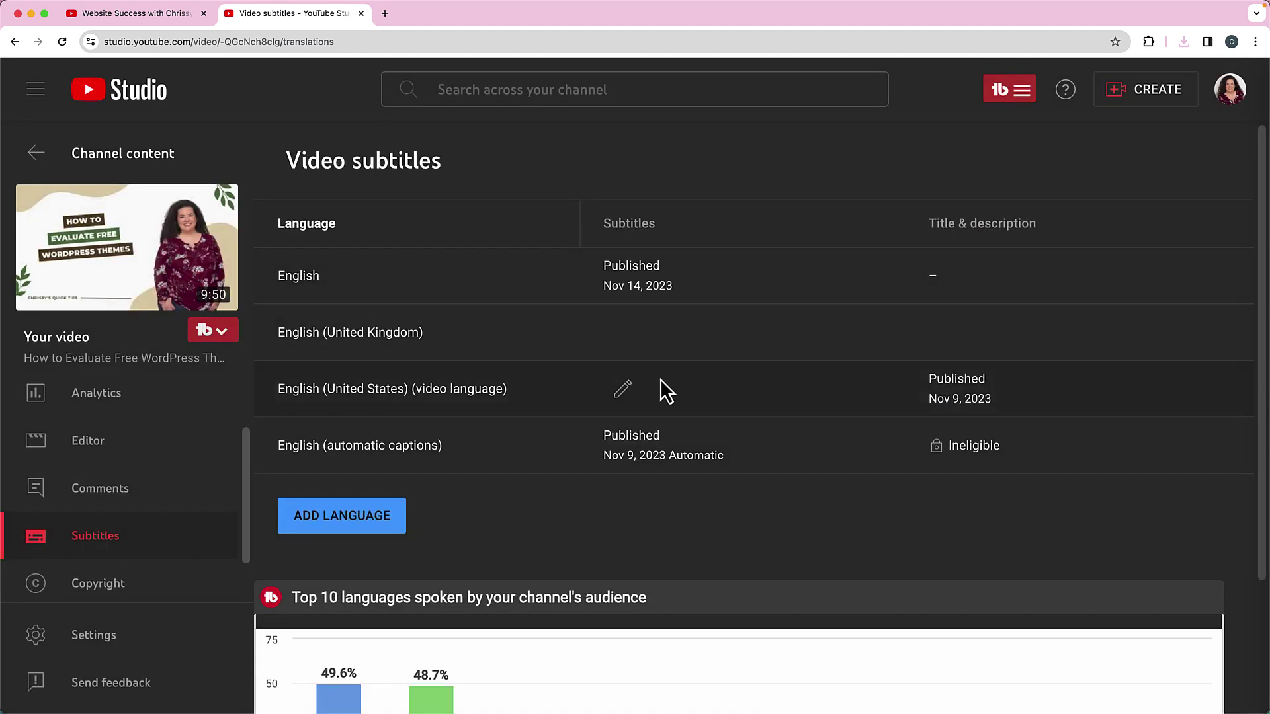